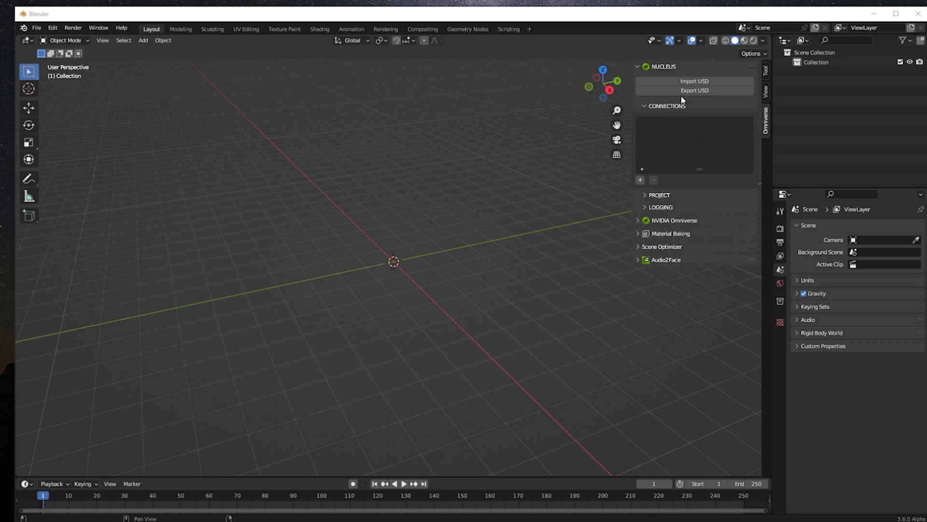
Open the USD import browser, enlarge its lists, and browse the omniverse://localhost server.
{"action": "left_click", "coordinate": [674, 82]}
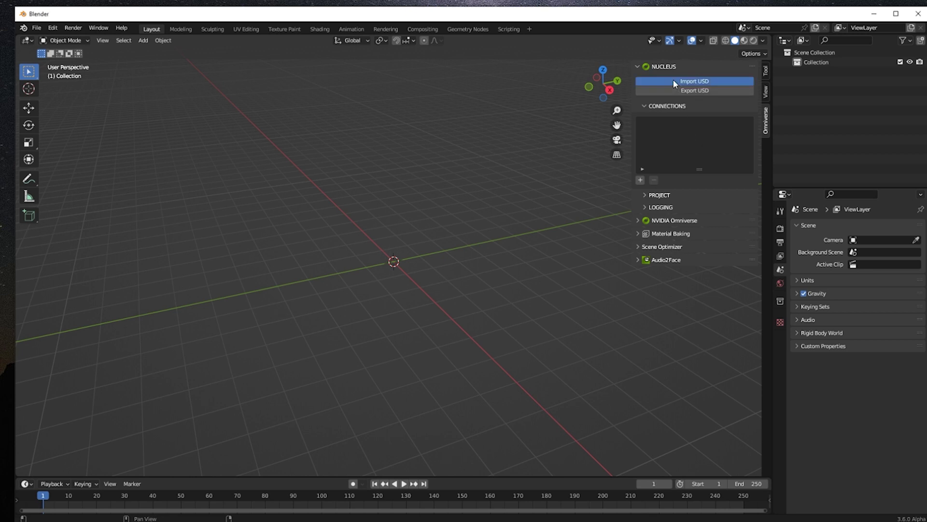
{"action": "left_click_drag", "start_coordinate": [666, 85], "coordinate": [374, 81]}
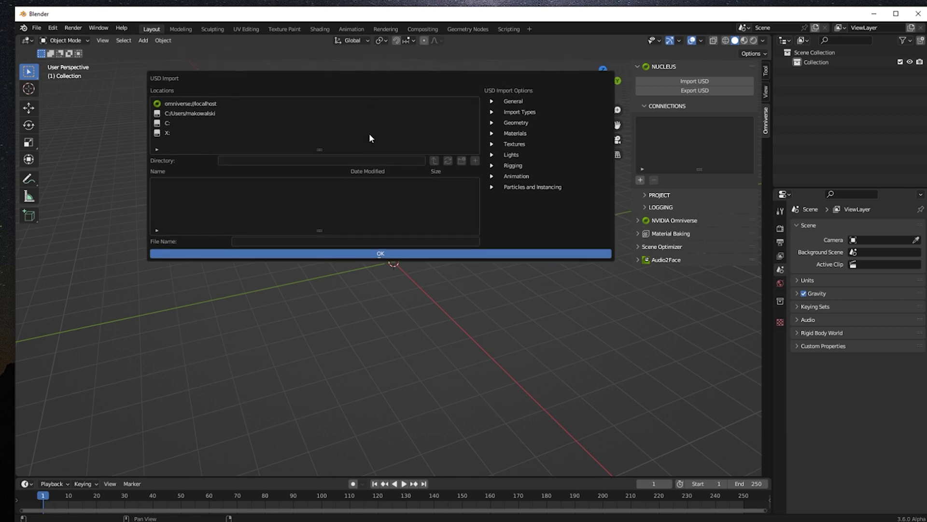
{"action": "left_click_drag", "start_coordinate": [313, 231], "coordinate": [313, 309]}
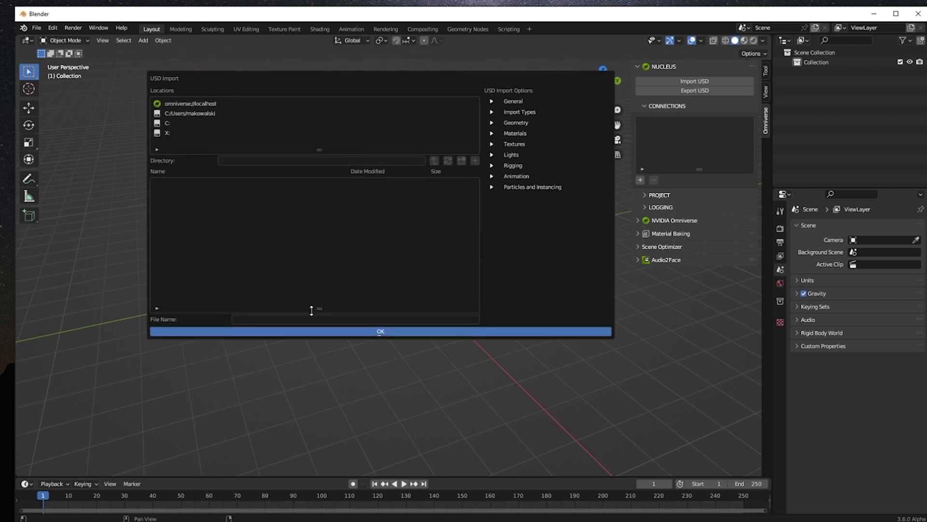
{"action": "left_click_drag", "start_coordinate": [318, 150], "coordinate": [321, 200]}
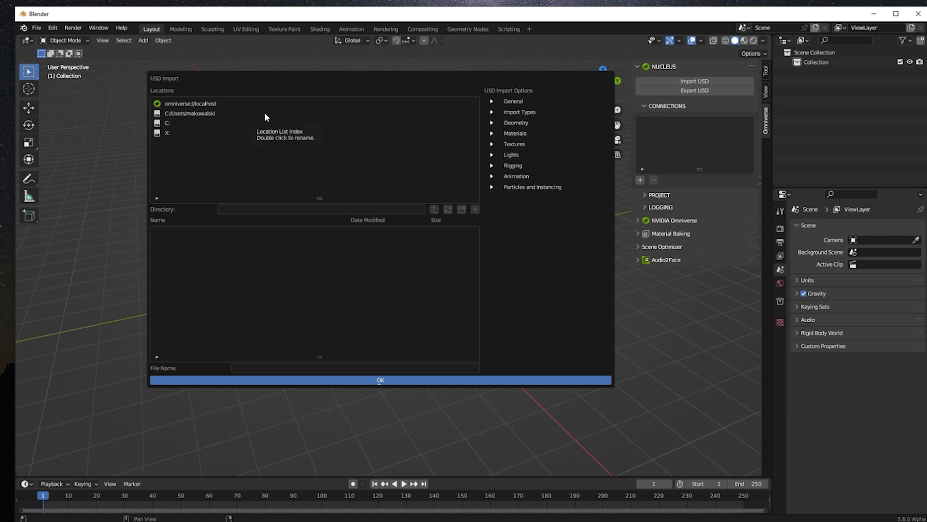
{"action": "left_click", "coordinate": [201, 105]}
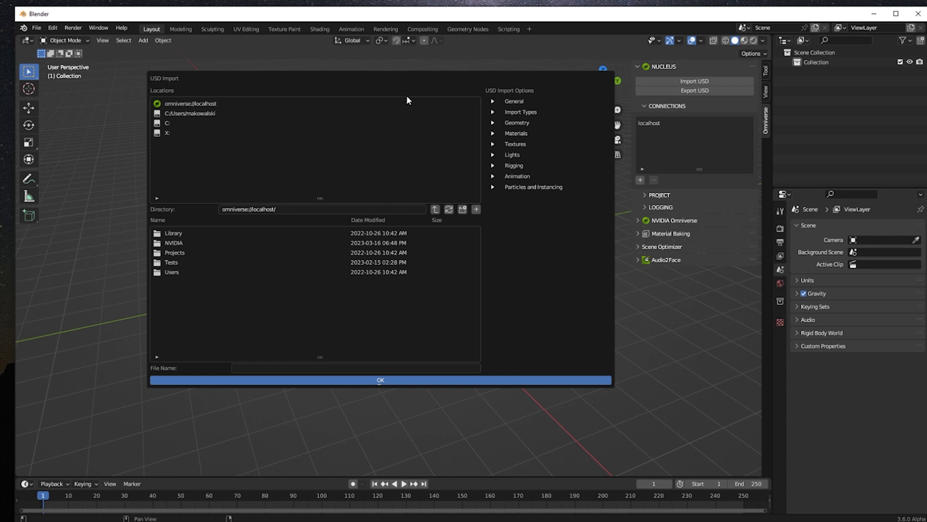
Shift the USD Import browser further left, with localhost now listed under Nucleus connections.
{"action": "left_click_drag", "start_coordinate": [411, 78], "coordinate": [381, 78]}
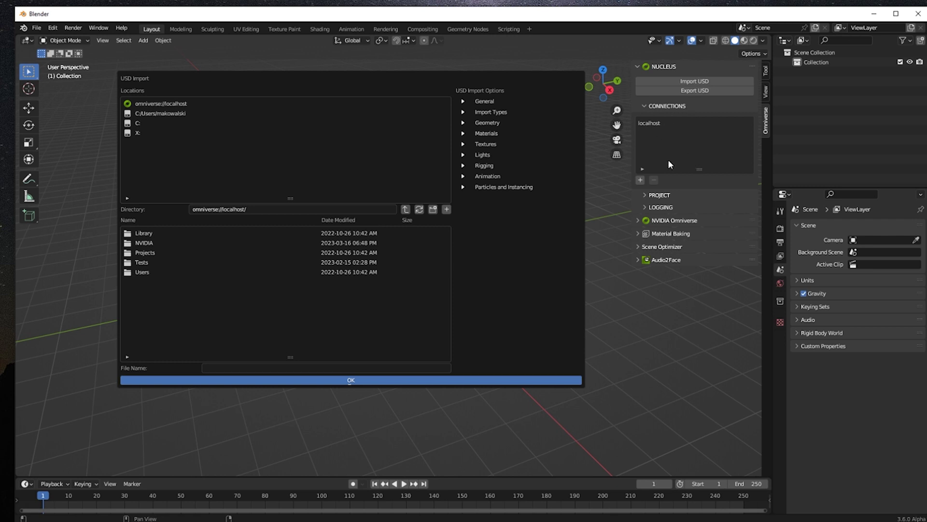
Close the import browser and add the ov-content server to the Nucleus connections.
{"action": "left_click", "coordinate": [640, 180]}
{"action": "left_click", "coordinate": [641, 181]}
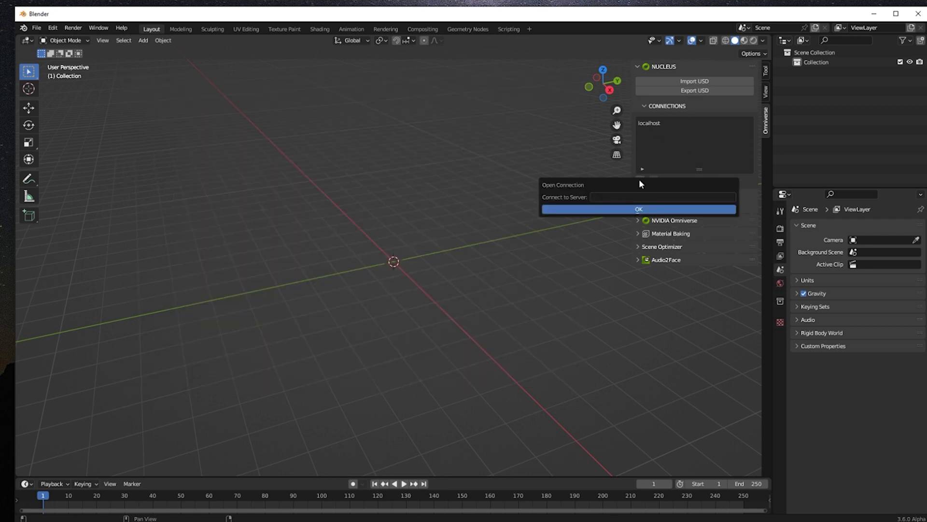
{"action": "left_click_drag", "start_coordinate": [641, 184], "coordinate": [575, 222]}
{"action": "left_click", "coordinate": [554, 236]}
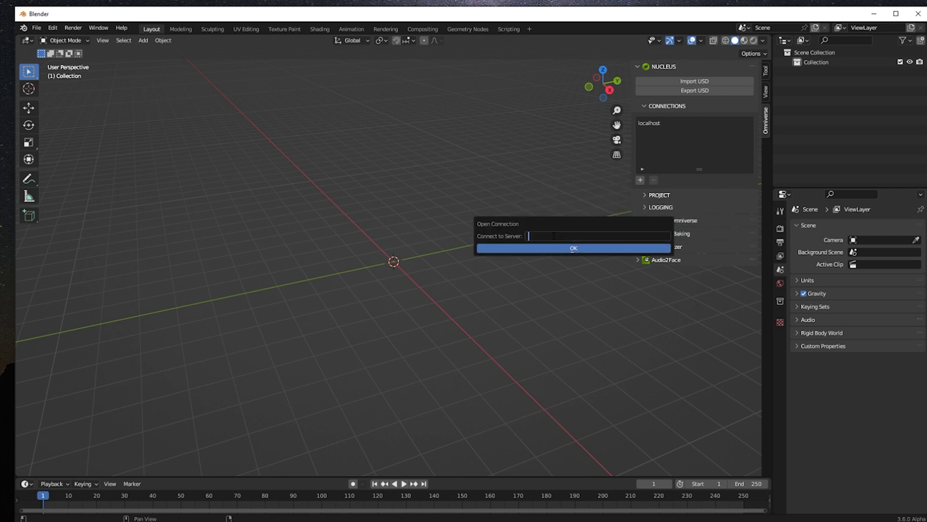
{"action": "type", "text": "ov-conter"}
{"action": "key", "text": "Return"}
{"action": "key", "text": "Return"}
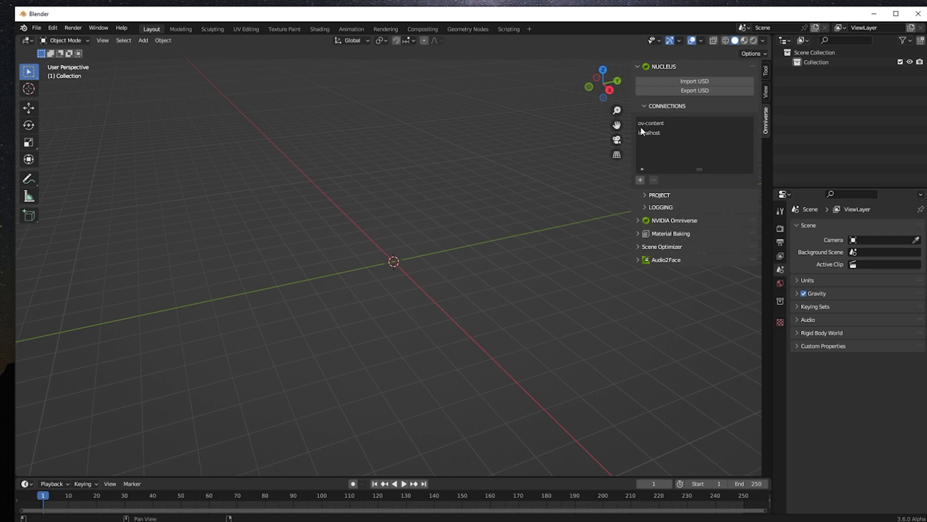
{"action": "left_click", "coordinate": [682, 80]}
Browse ov-content, then add omniverse://ov-sandbox/ as a new location and resize the browser.
{"action": "left_click_drag", "start_coordinate": [677, 79], "coordinate": [394, 109]}
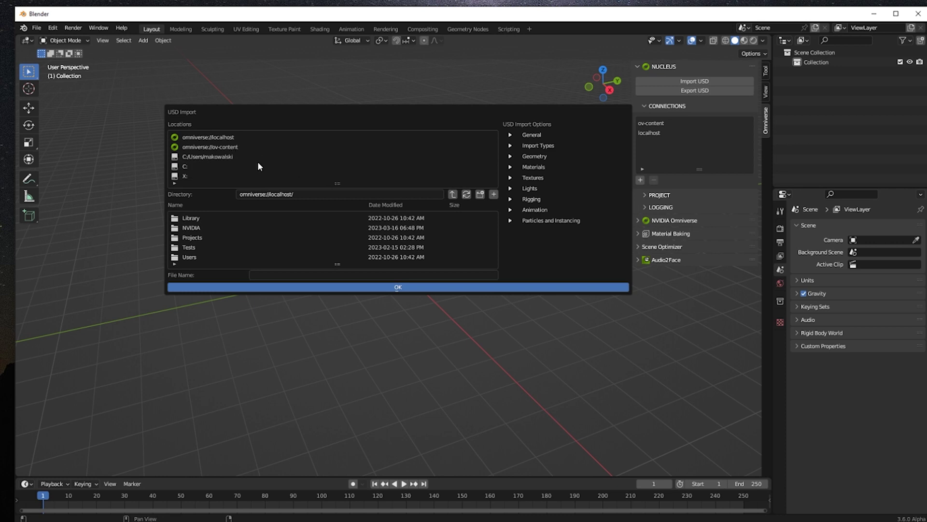
{"action": "left_click", "coordinate": [224, 148]}
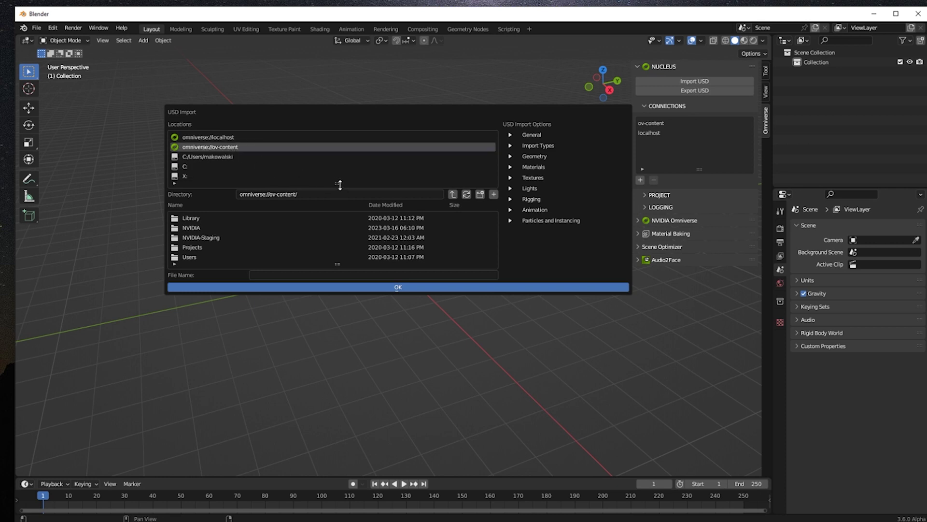
{"action": "left_click_drag", "start_coordinate": [340, 185], "coordinate": [340, 214]}
{"action": "left_click", "coordinate": [296, 302]}
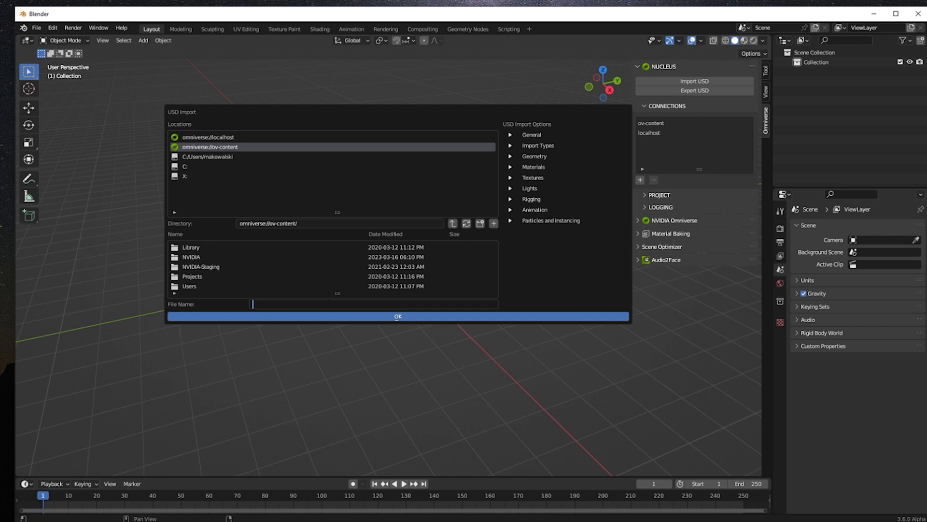
{"action": "type", "text": "omniverse://ov-sandbox/"}
{"action": "key", "text": "Return"}
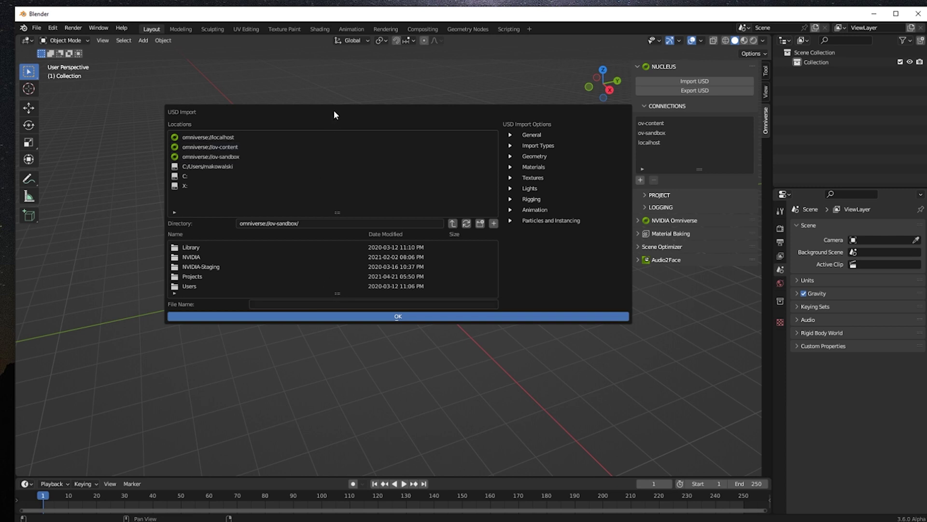
{"action": "left_click_drag", "start_coordinate": [334, 112], "coordinate": [236, 115]}
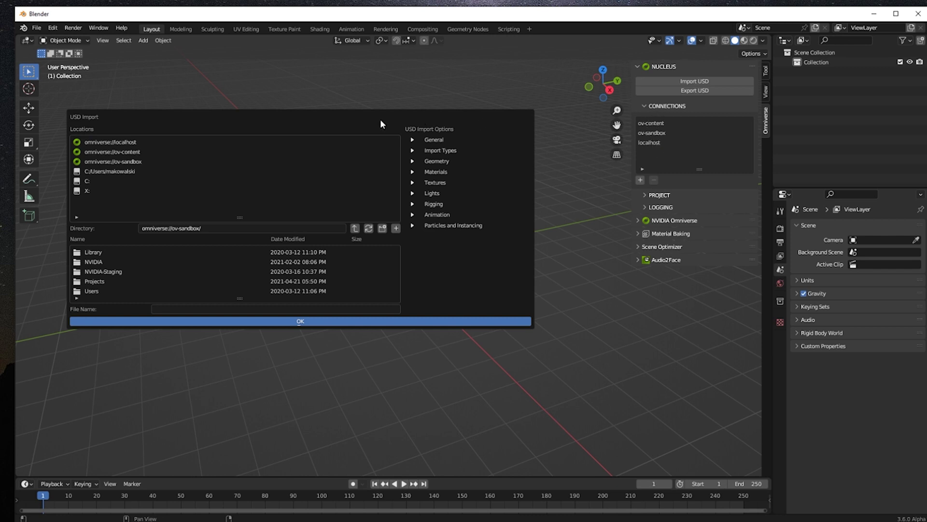
{"action": "left_click_drag", "start_coordinate": [381, 121], "coordinate": [392, 101]}
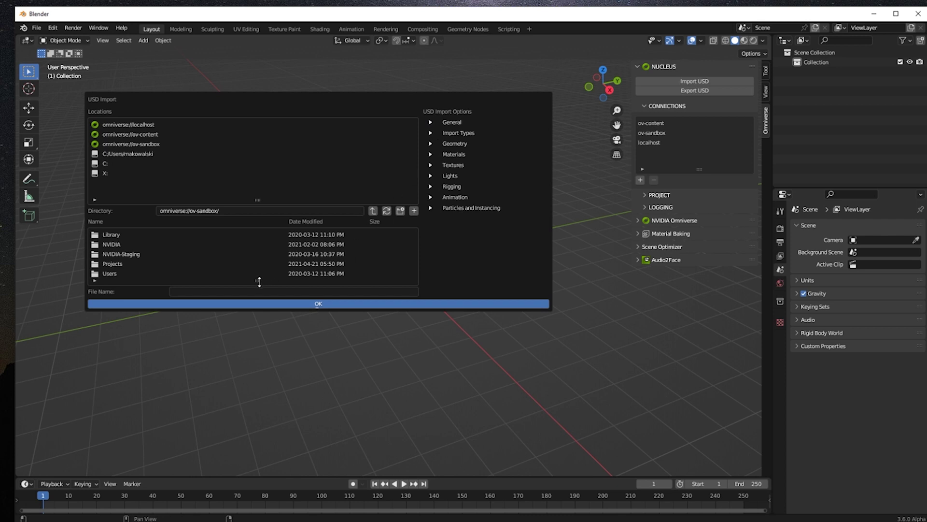
{"action": "left_click_drag", "start_coordinate": [259, 282], "coordinate": [259, 311]}
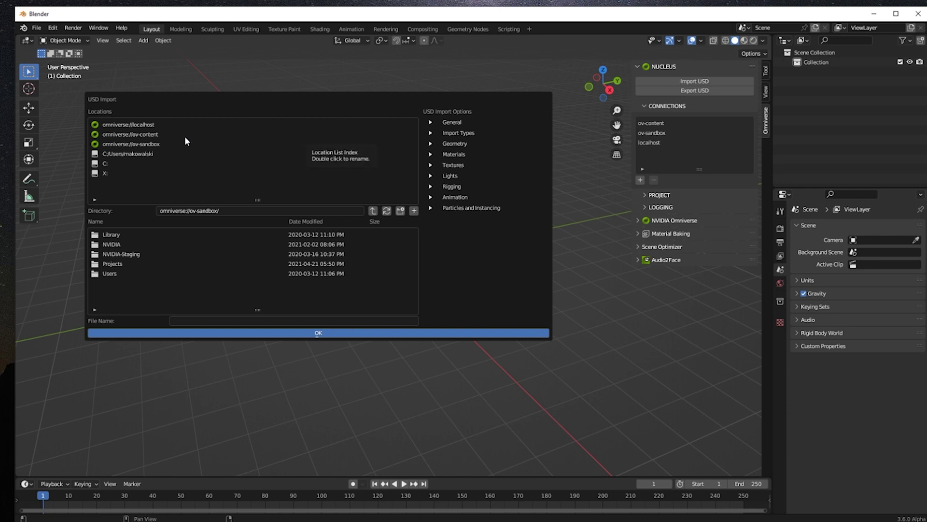
Switch the import browser back to the omniverse://ov-content server's folders.
{"action": "left_click", "coordinate": [160, 134]}
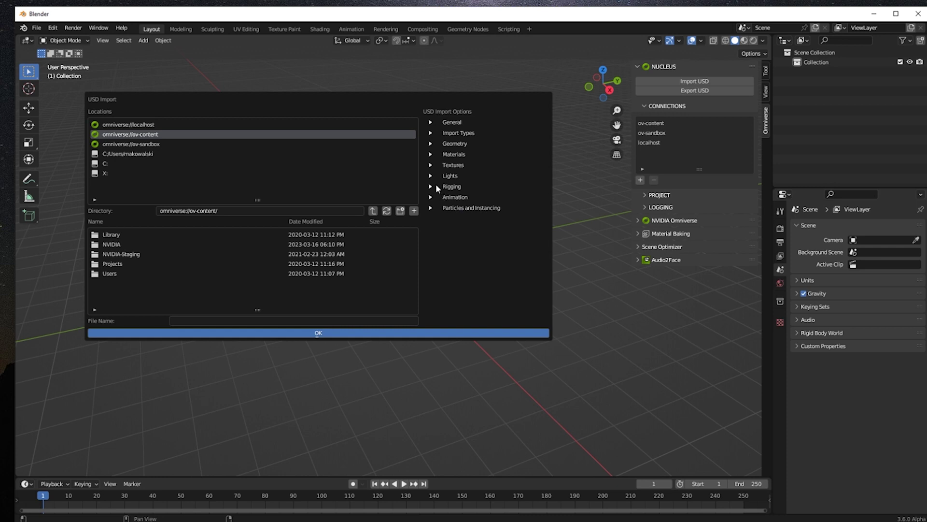
Change Import Textures from Packed to Copy, then close the import browser.
{"action": "left_click", "coordinate": [431, 166]}
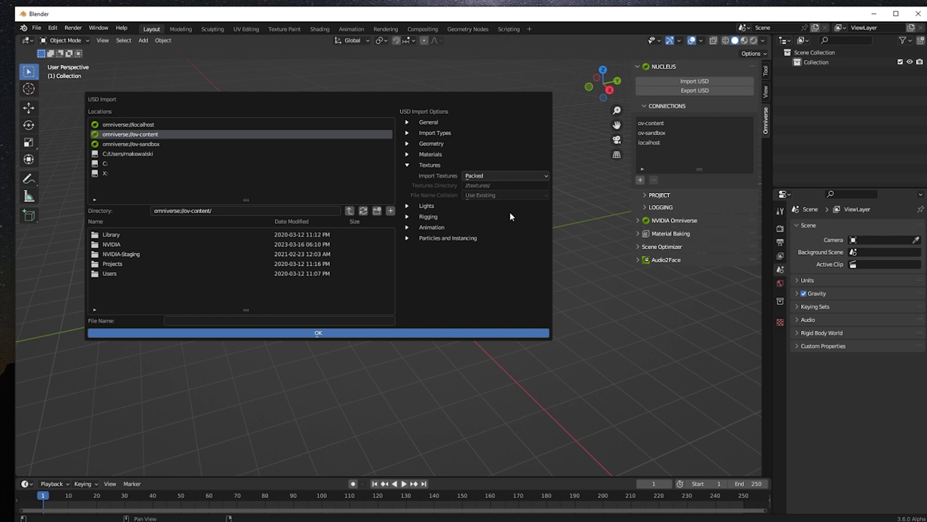
{"action": "left_click", "coordinate": [540, 175]}
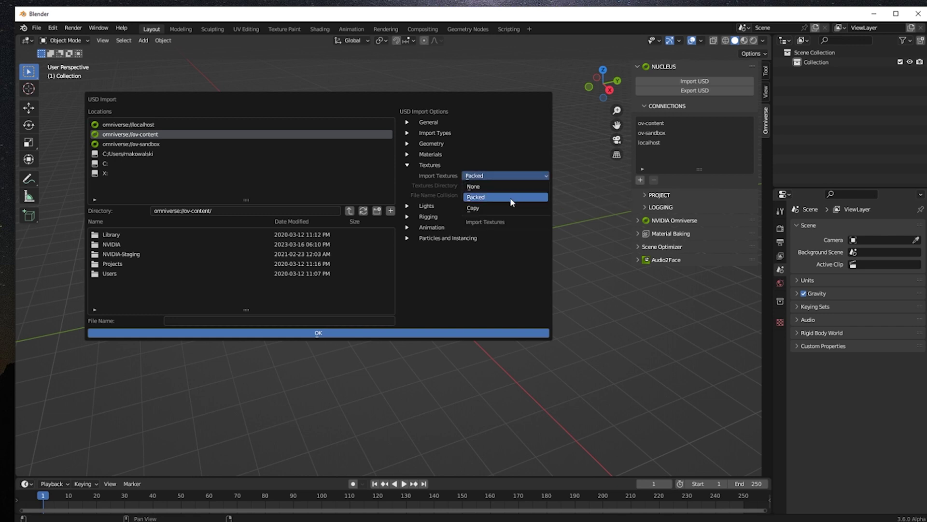
{"action": "left_click", "coordinate": [504, 208]}
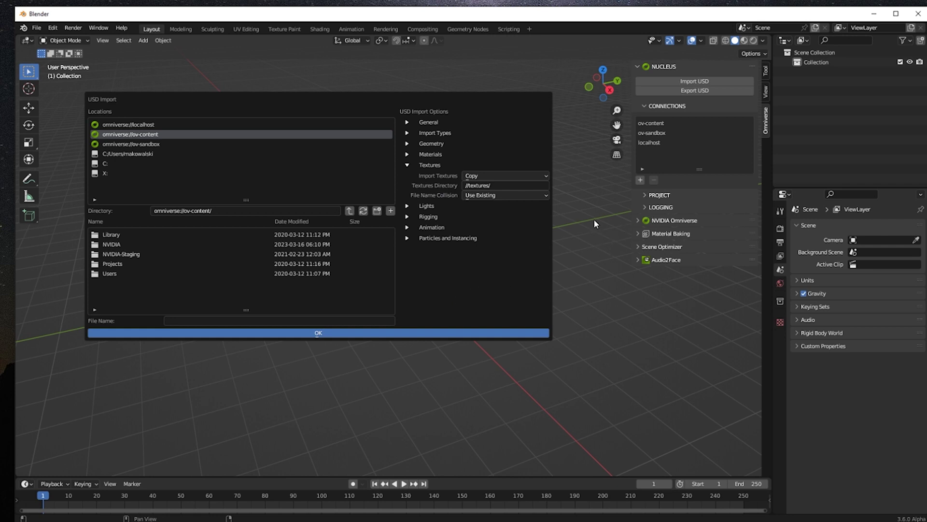
{"action": "key", "text": "Escape"}
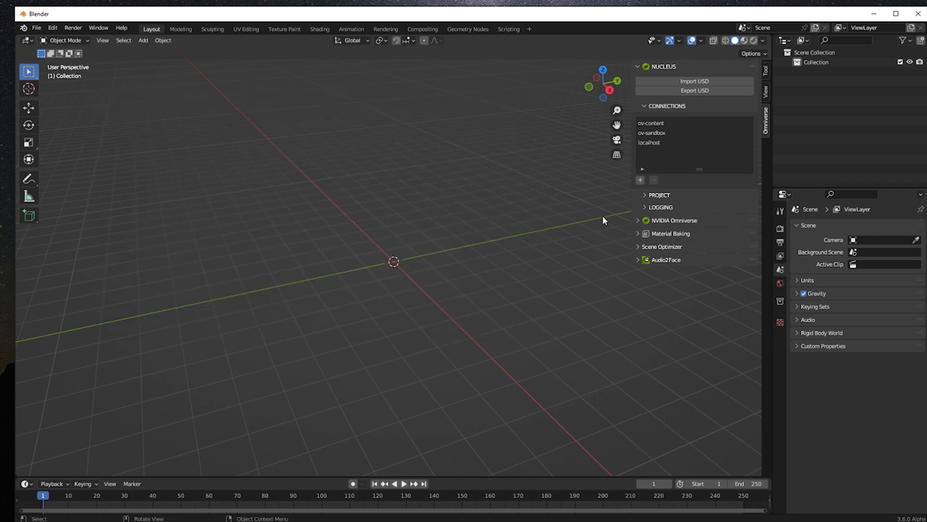
Set the project Textures Directory to c:/attic/textures/ in the widened sidebar.
{"action": "left_click", "coordinate": [648, 196]}
{"action": "left_click_drag", "start_coordinate": [631, 196], "coordinate": [512, 203]}
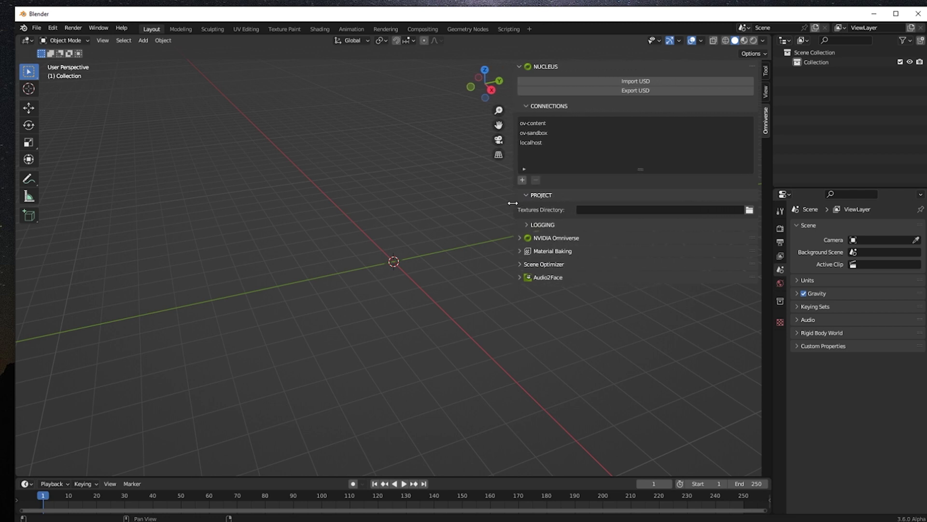
{"action": "left_click", "coordinate": [597, 212]}
{"action": "type", "text": "c"}
{"action": "type", "text": ":"}
{"action": "type", "text": "/d"}
{"action": "type", "text": "ttic"}
{"action": "type", "text": "/textur"}
{"action": "type", "text": "es"}
{"action": "type", "text": "/"}
{"action": "key", "text": "Return"}
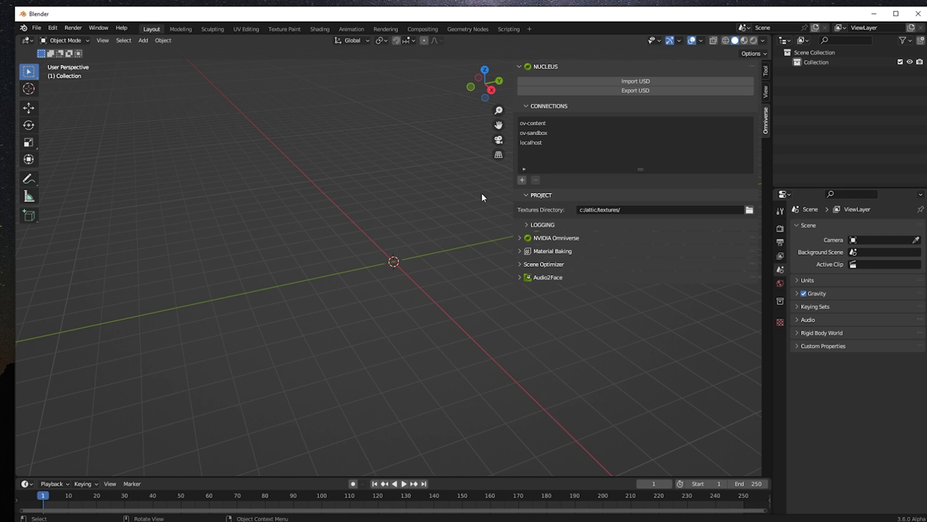
{"action": "left_click", "coordinate": [598, 81]}
Navigate the localhost browser to the NVIDIA/Samples/OldAttic/Props folder.
{"action": "left_click_drag", "start_coordinate": [550, 87], "coordinate": [330, 118]}
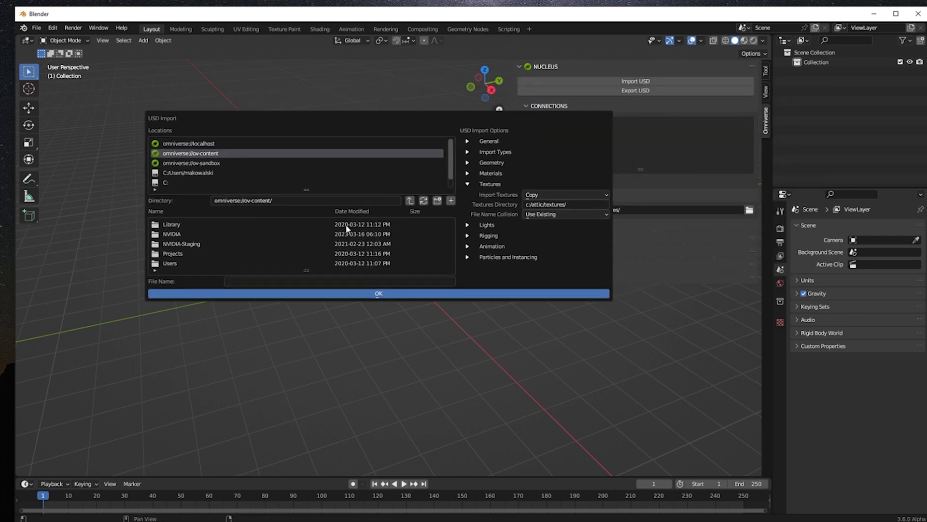
{"action": "left_click_drag", "start_coordinate": [307, 272], "coordinate": [310, 322]}
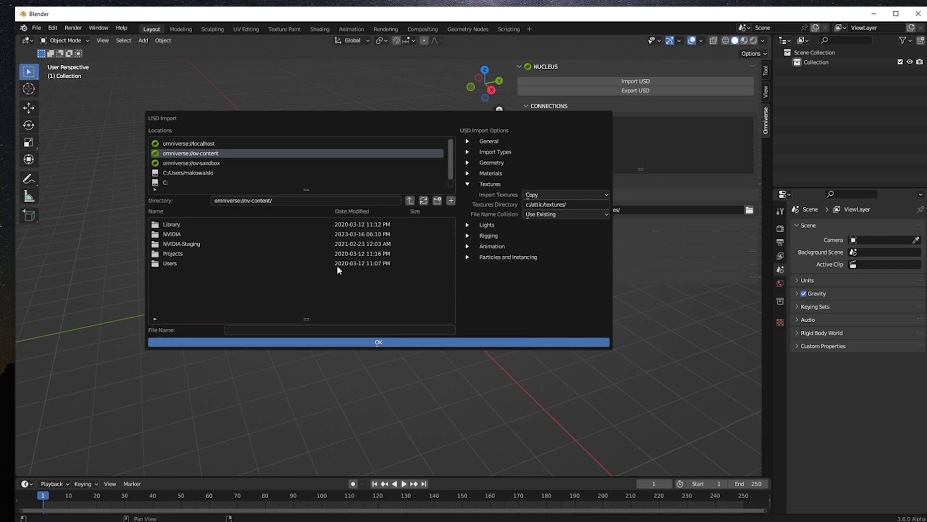
{"action": "left_click", "coordinate": [206, 143]}
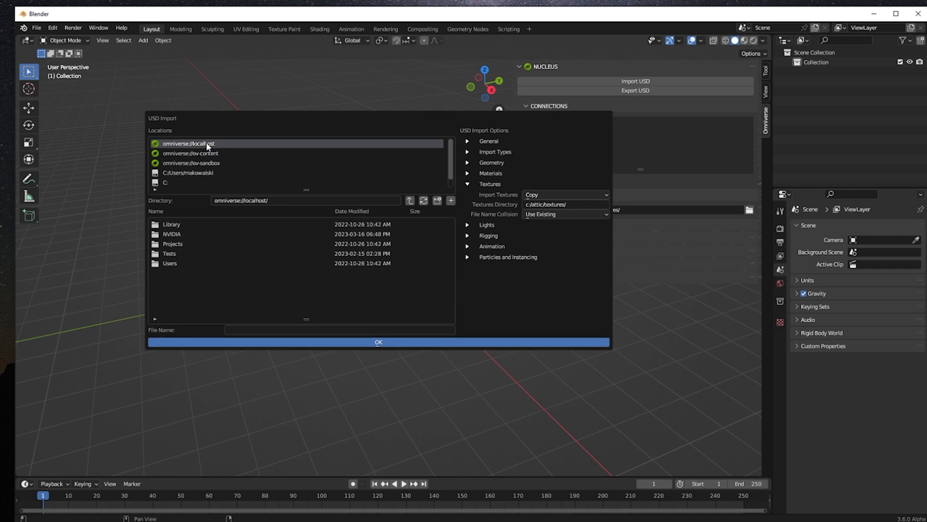
{"action": "double_click", "coordinate": [173, 234]}
{"action": "double_click", "coordinate": [168, 253]}
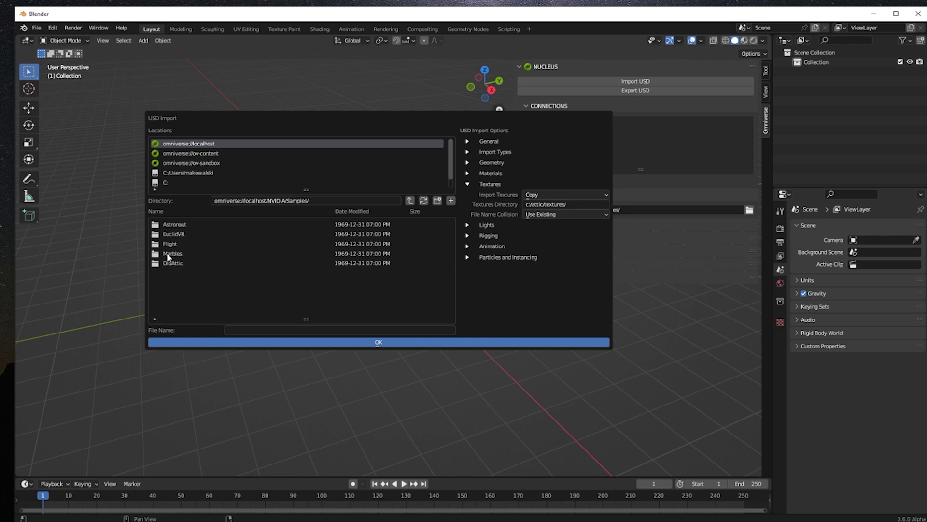
{"action": "double_click", "coordinate": [168, 253]}
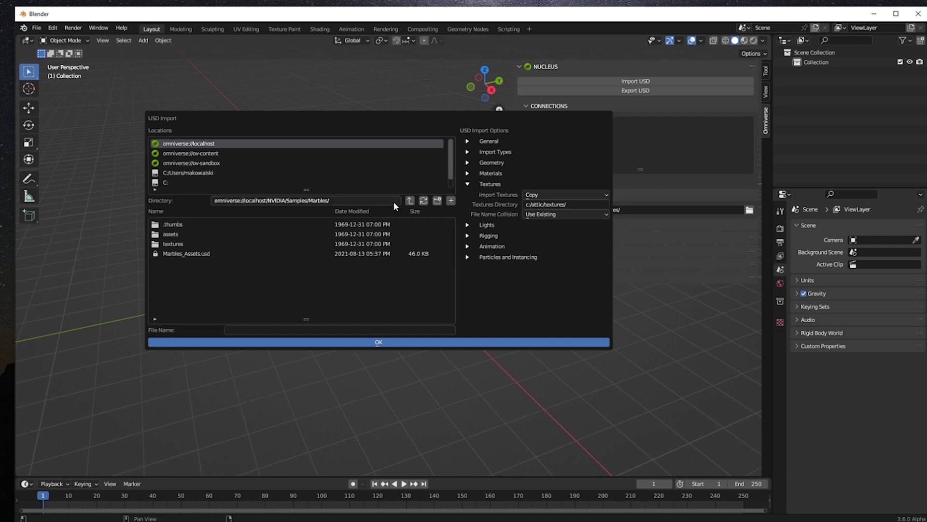
{"action": "left_click", "coordinate": [409, 200]}
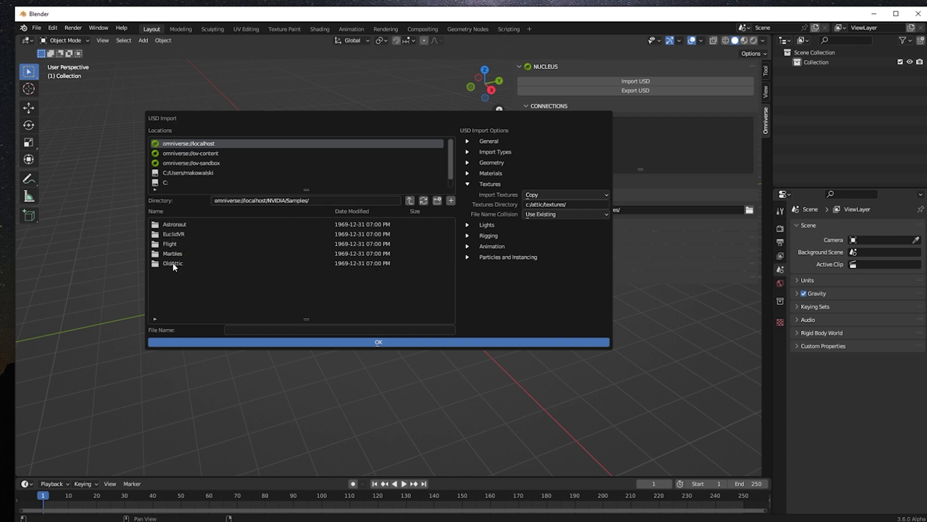
{"action": "double_click", "coordinate": [173, 262]}
{"action": "double_click", "coordinate": [175, 244]}
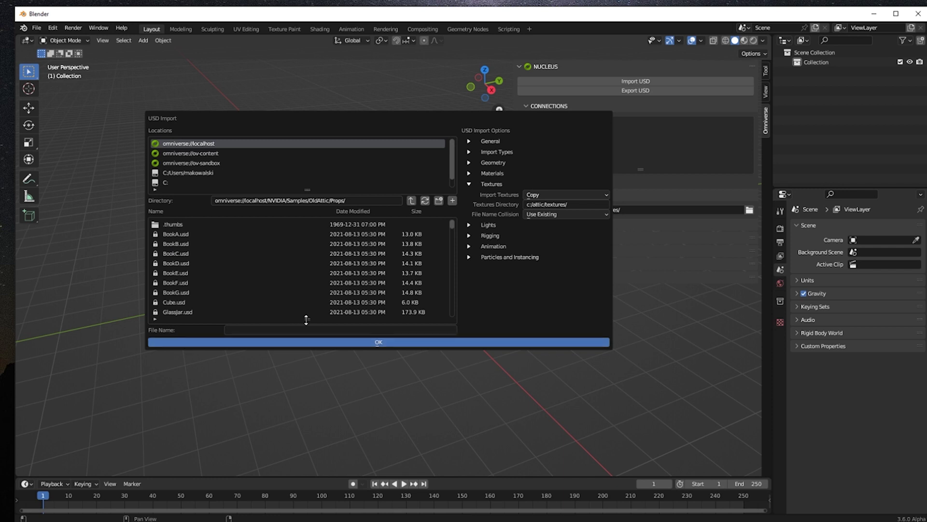
Filter the file list for 'ball', select ball.usd and confirm the import.
{"action": "mouse_move", "coordinate": [306, 318]}
{"action": "left_mouse_down"}
{"action": "mouse_move", "coordinate": [302, 331]}
{"action": "mouse_move", "coordinate": [303, 319]}
{"action": "left_mouse_up"}
{"action": "left_click", "coordinate": [155, 320]}
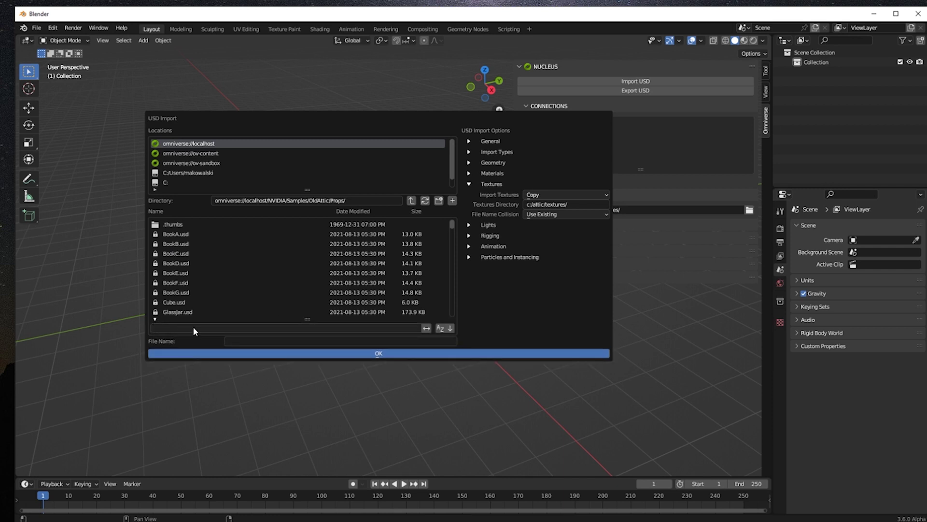
{"action": "left_click", "coordinate": [193, 326]}
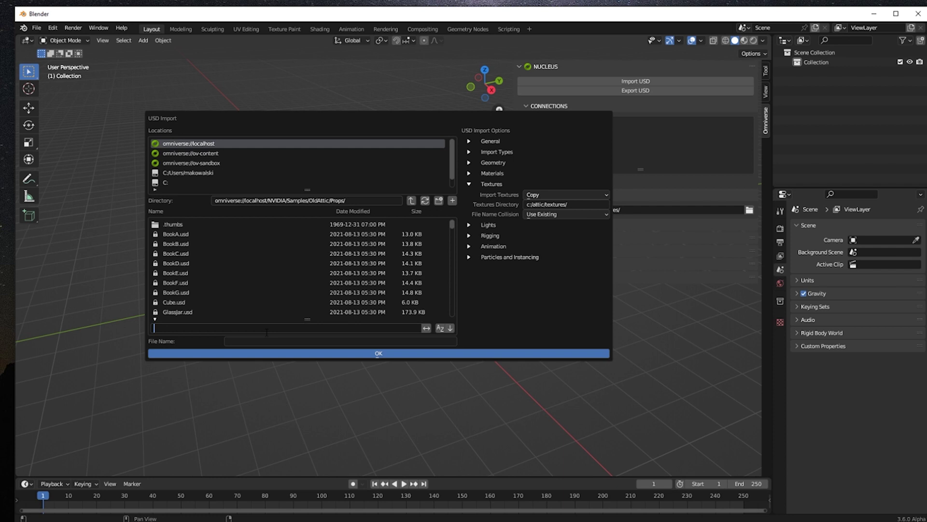
{"action": "type", "text": "ball"}
{"action": "key", "text": "Return"}
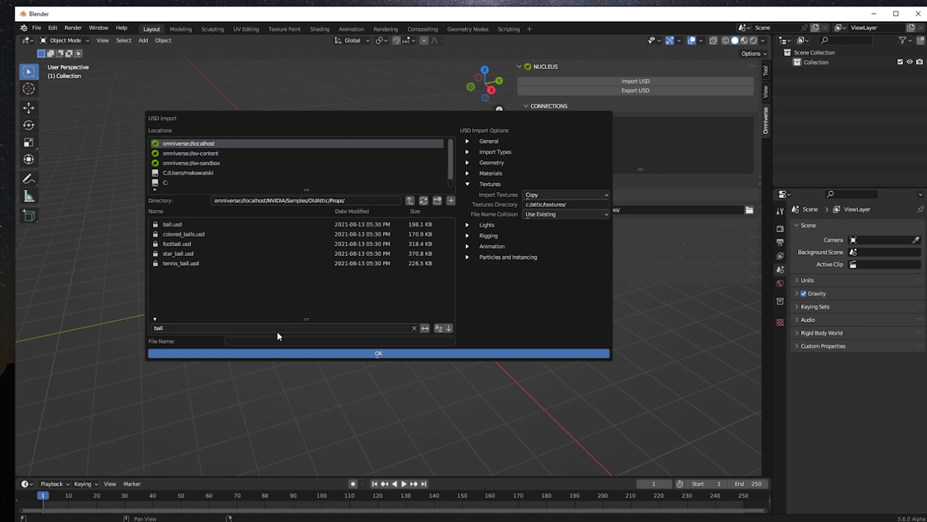
{"action": "left_click", "coordinate": [179, 223]}
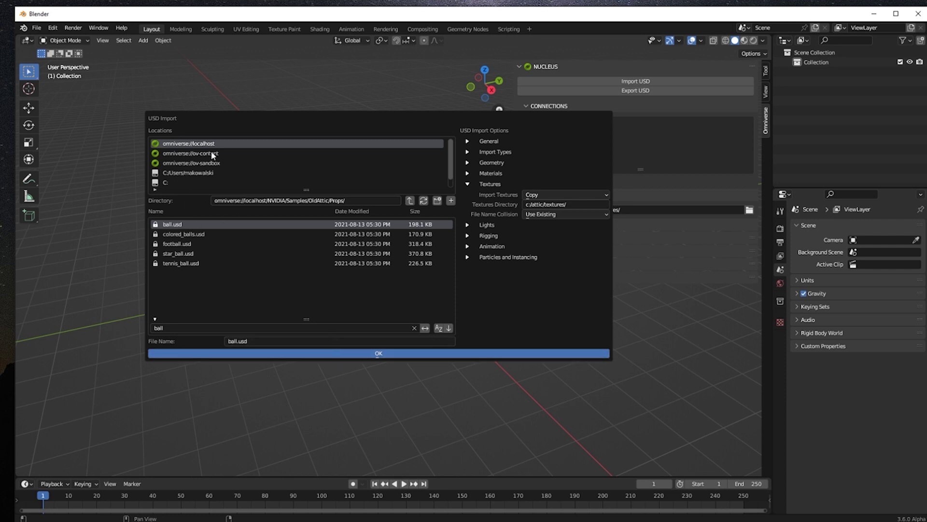
{"action": "left_click", "coordinate": [322, 352]}
Accept Copy into c:/attic/textures/ in the texture confirmation to import the ball.
{"action": "left_click", "coordinate": [359, 352]}
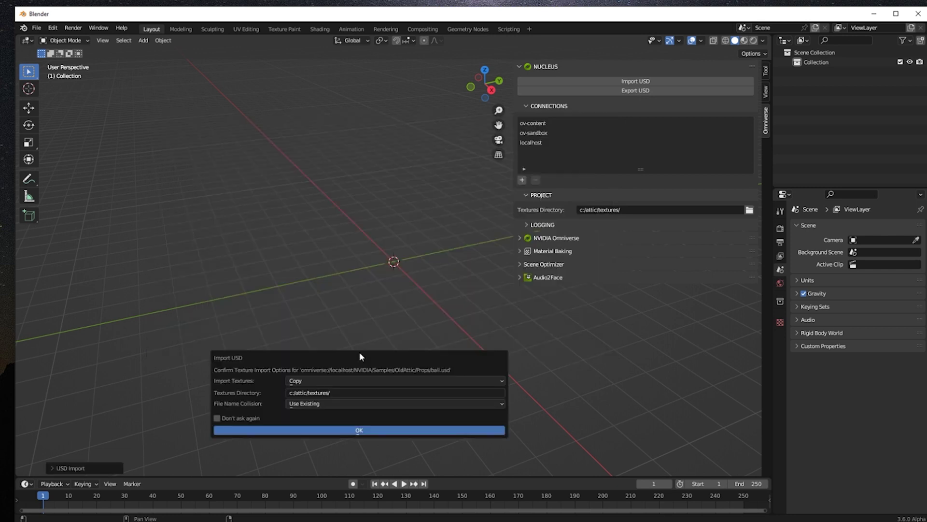
{"action": "left_click_drag", "start_coordinate": [357, 354], "coordinate": [370, 175]}
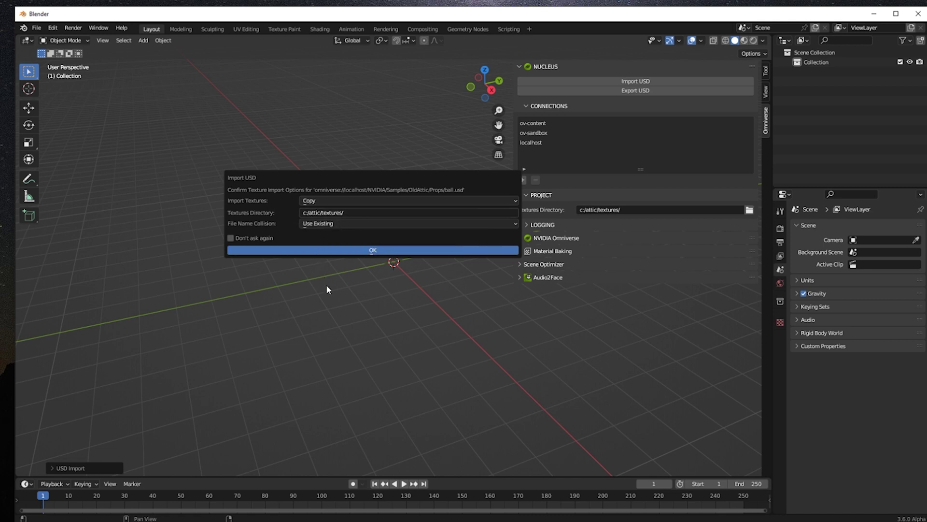
{"action": "left_click", "coordinate": [346, 249]}
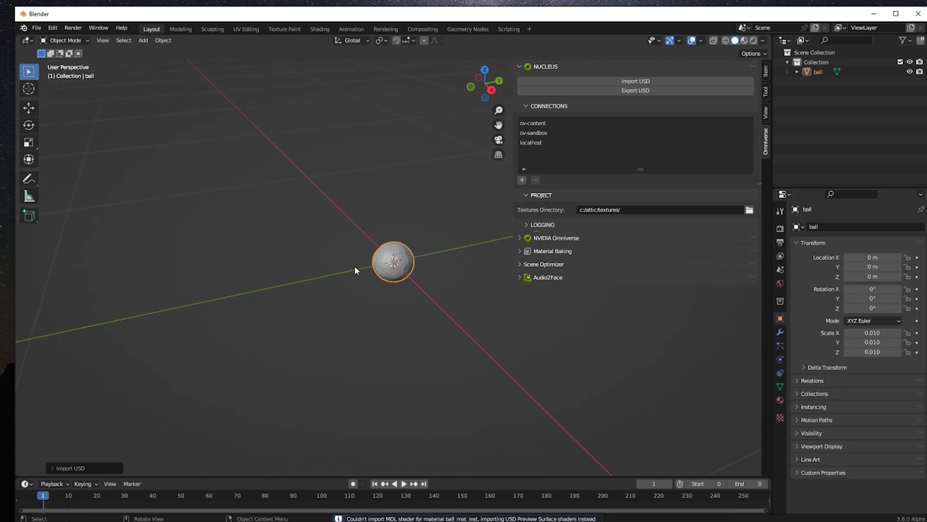
{"action": "scroll", "coordinate": [355, 266], "scroll_direction": "up", "scroll_amount": 6}
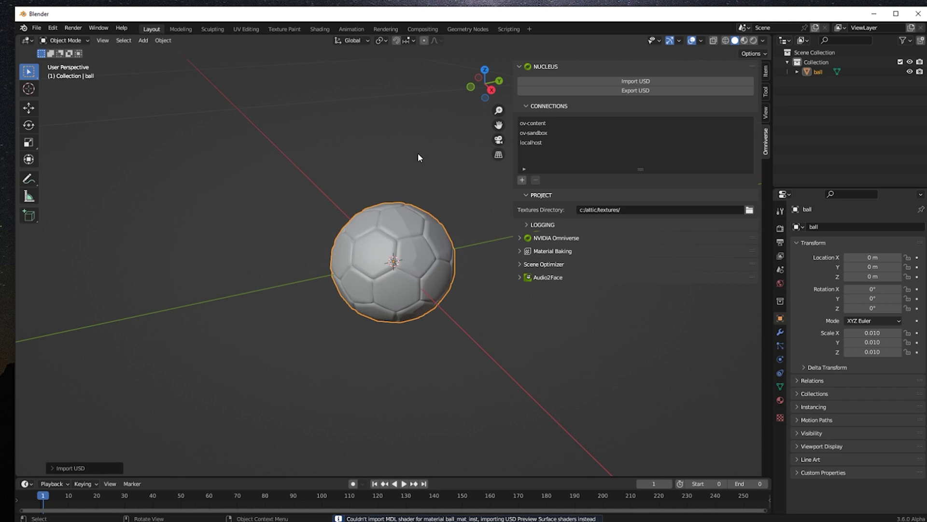
{"action": "left_click", "coordinate": [745, 41]}
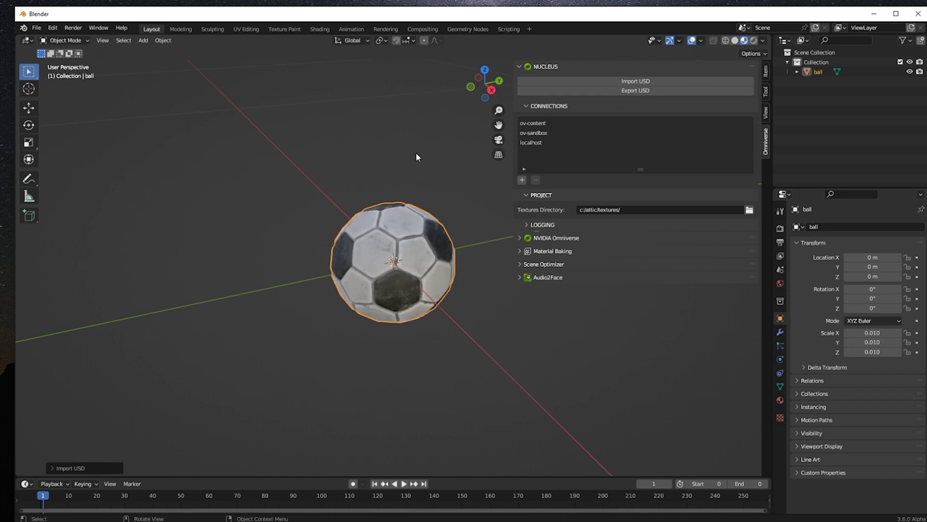
{"action": "scroll", "coordinate": [416, 153], "scroll_direction": "up", "scroll_amount": 1}
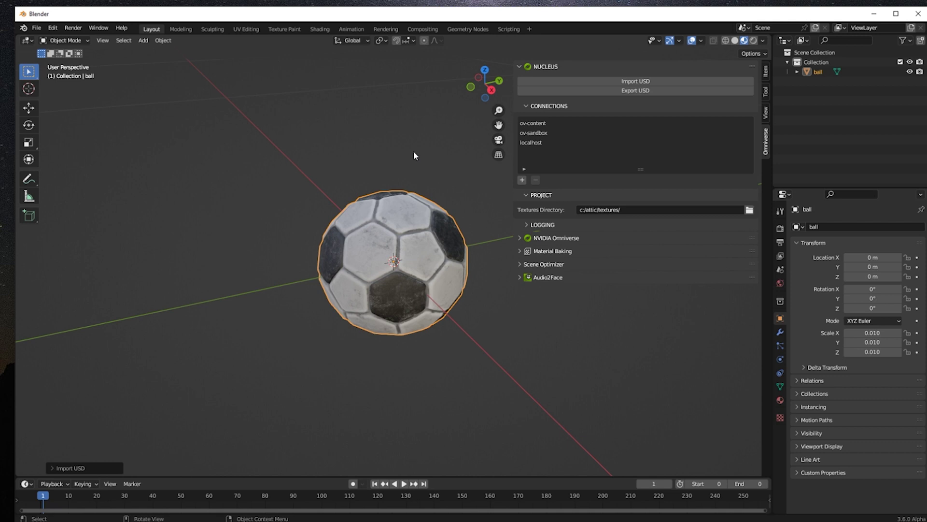
{"action": "left_click", "coordinate": [735, 41]}
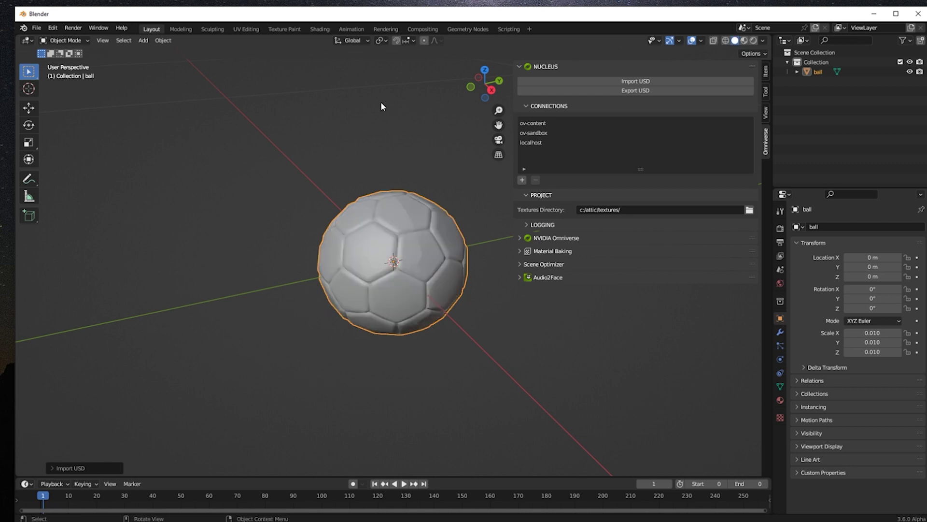
{"action": "scroll", "coordinate": [381, 101], "scroll_direction": "up", "scroll_amount": 1}
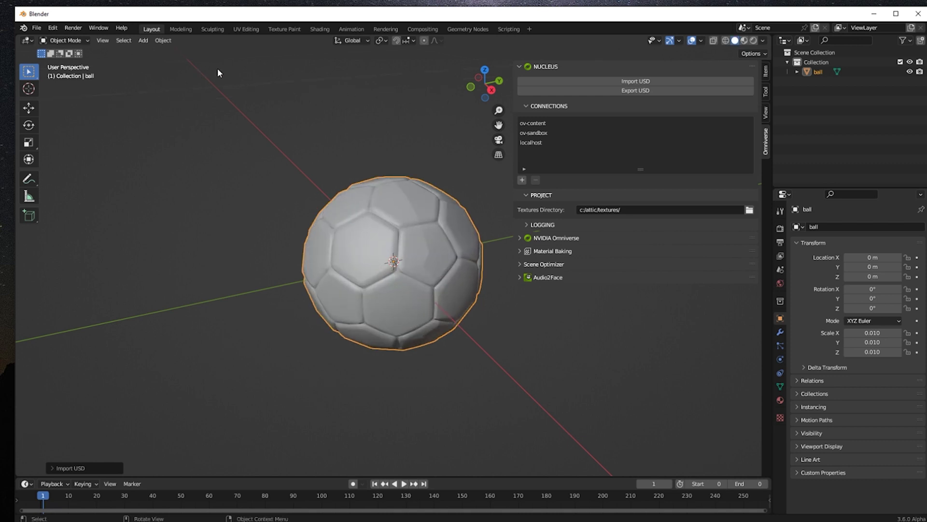
In the Sculpting workspace, set the Draw brush to Subtract and carve dents across the ball.
{"action": "left_click", "coordinate": [210, 29]}
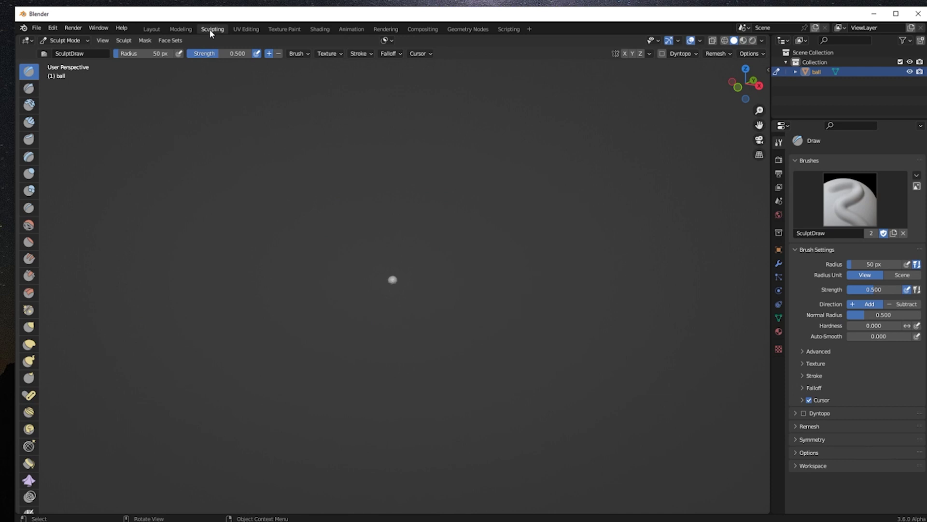
{"action": "scroll", "coordinate": [381, 211], "scroll_direction": "up", "scroll_amount": 6}
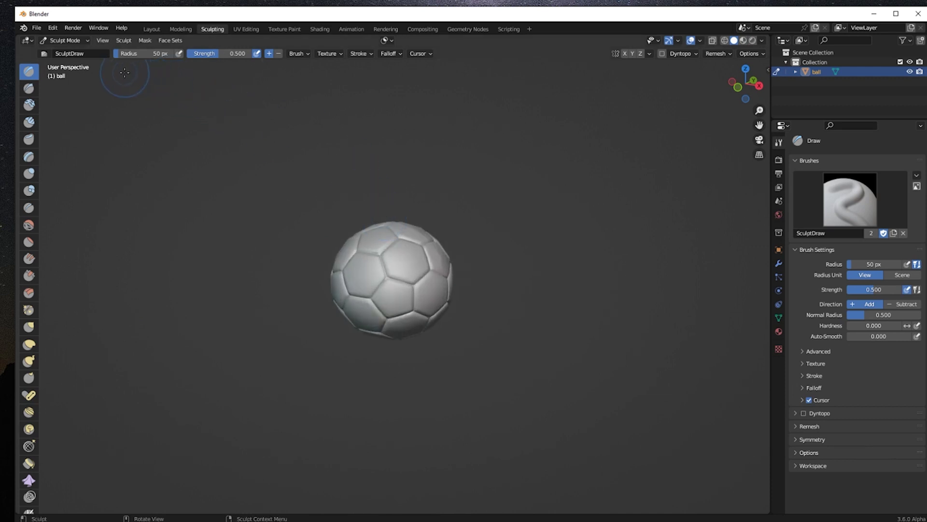
{"action": "left_click", "coordinate": [278, 53]}
{"action": "mouse_move", "coordinate": [350, 232]}
{"action": "left_mouse_down"}
{"action": "mouse_move", "coordinate": [384, 236]}
{"action": "mouse_move", "coordinate": [376, 253]}
{"action": "mouse_move", "coordinate": [411, 251]}
{"action": "mouse_move", "coordinate": [377, 256]}
{"action": "left_mouse_up"}
{"action": "scroll", "coordinate": [377, 256], "scroll_direction": "up", "scroll_amount": 4}
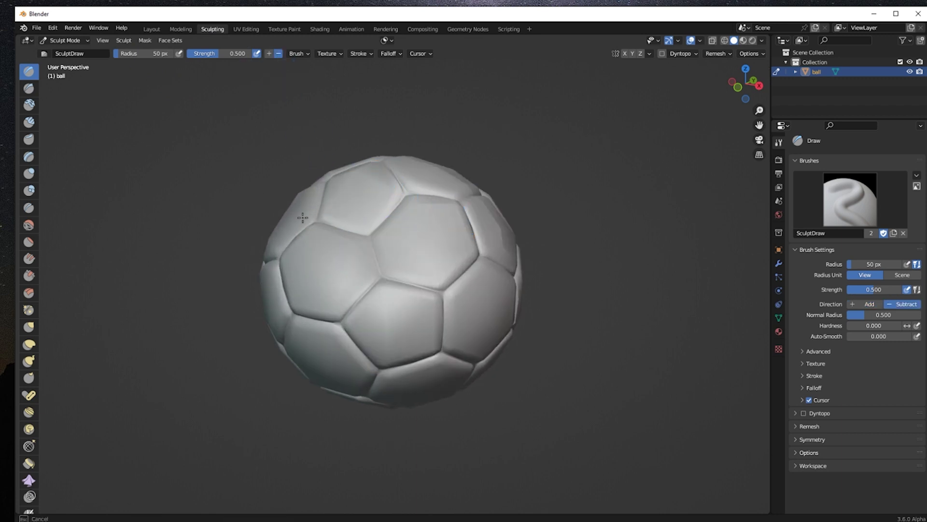
{"action": "mouse_move", "coordinate": [409, 184]}
{"action": "left_mouse_down"}
{"action": "mouse_move", "coordinate": [358, 145]}
{"action": "mouse_move", "coordinate": [469, 231]}
{"action": "mouse_move", "coordinate": [495, 282]}
{"action": "mouse_move", "coordinate": [460, 231]}
{"action": "mouse_move", "coordinate": [310, 246]}
{"action": "mouse_move", "coordinate": [393, 224]}
{"action": "mouse_move", "coordinate": [320, 241]}
{"action": "mouse_move", "coordinate": [354, 201]}
{"action": "left_mouse_up"}
{"action": "scroll", "coordinate": [338, 207], "scroll_direction": "down", "scroll_amount": 4}
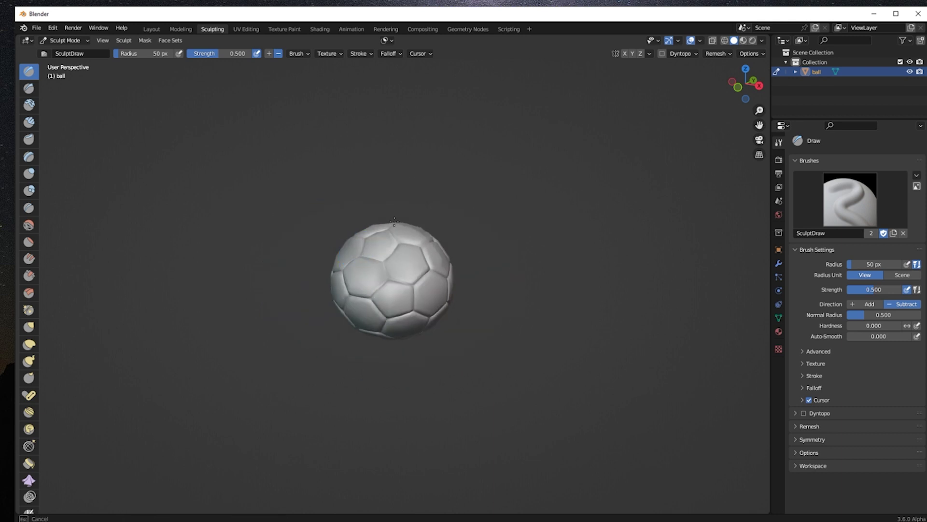
{"action": "mouse_move", "coordinate": [384, 242]}
{"action": "left_mouse_down"}
{"action": "mouse_move", "coordinate": [379, 264]}
{"action": "mouse_move", "coordinate": [409, 227]}
{"action": "mouse_move", "coordinate": [382, 236]}
{"action": "left_mouse_up"}
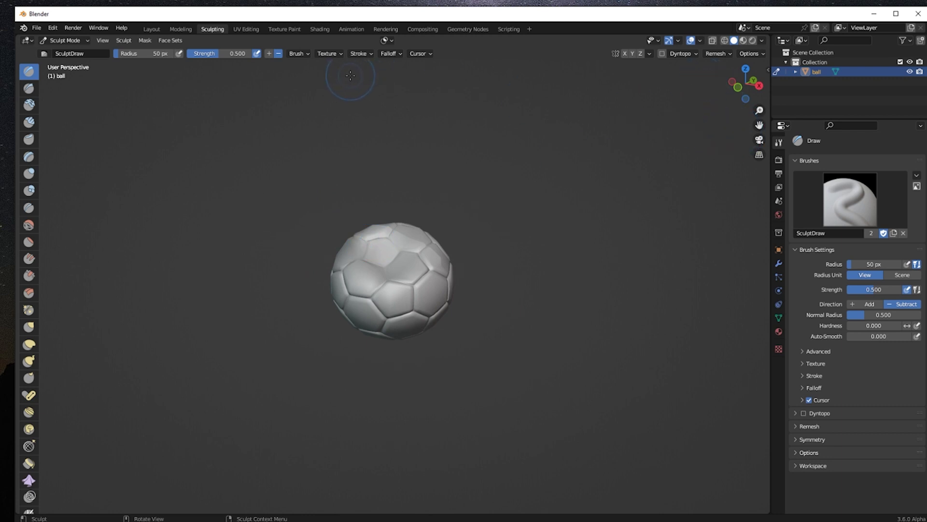
{"action": "left_click", "coordinate": [86, 39]}
Return to Object Mode and start a USD export from the sidebar's Omniverse panel.
{"action": "left_click", "coordinate": [77, 48]}
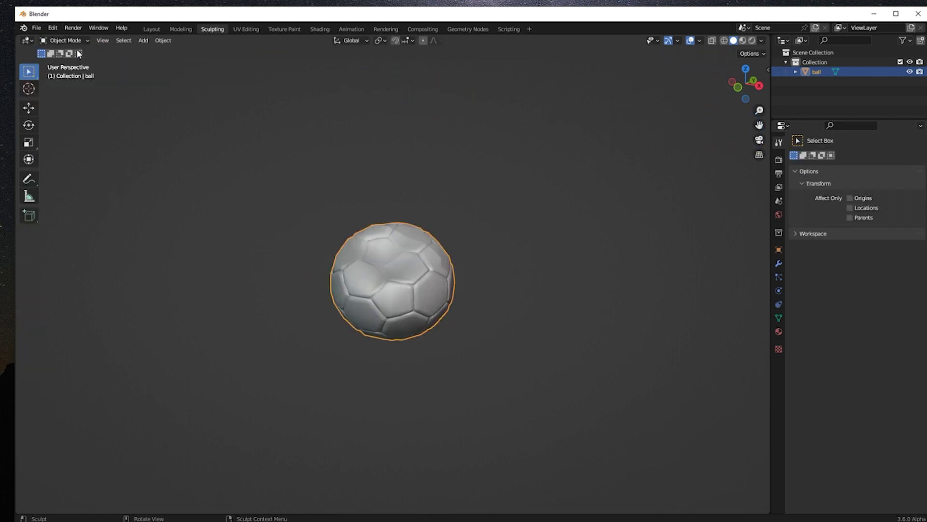
{"action": "left_click", "coordinate": [768, 69]}
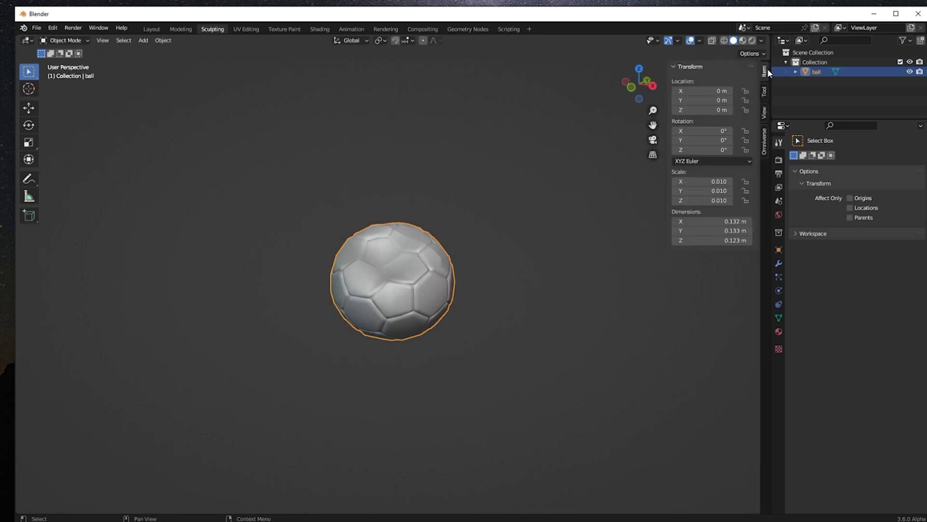
{"action": "left_click", "coordinate": [763, 140]}
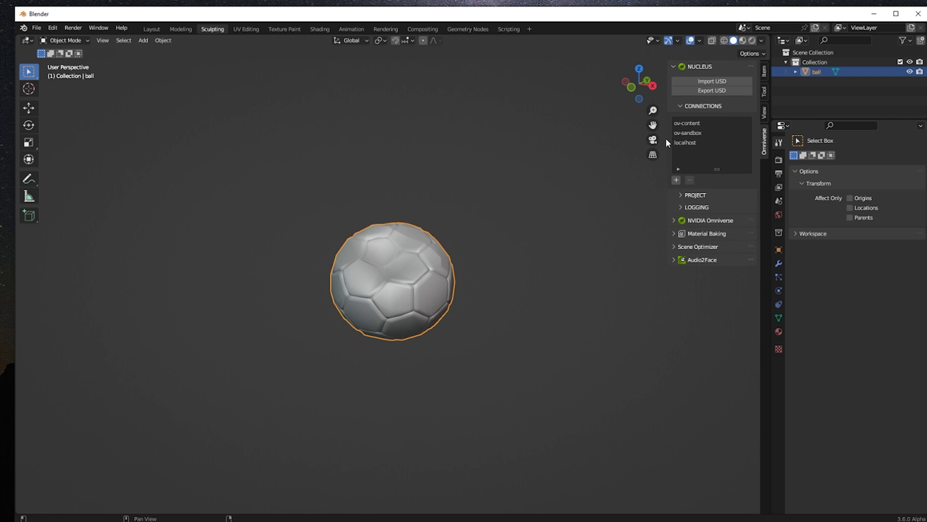
{"action": "left_click", "coordinate": [696, 91]}
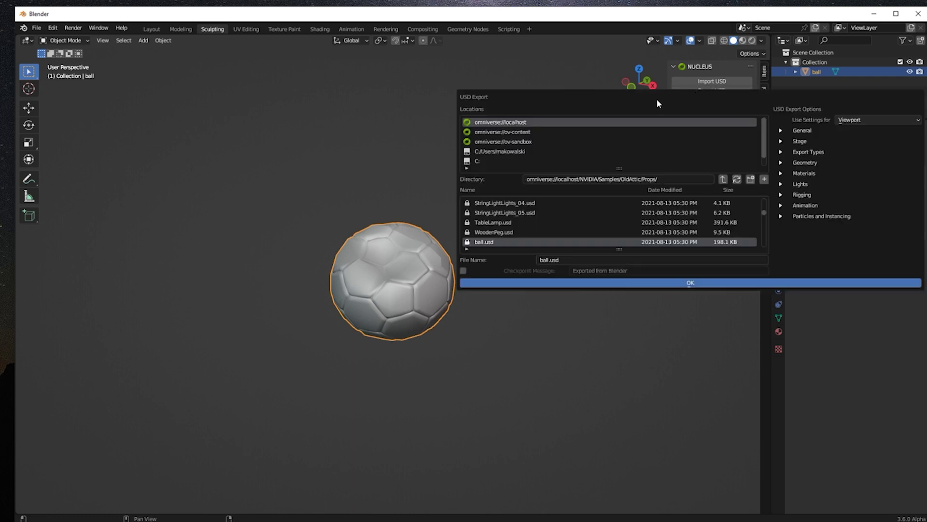
Browse the export window to omniverse://localhost/Users/test and begin a new folder.
{"action": "left_click_drag", "start_coordinate": [656, 99], "coordinate": [345, 74]}
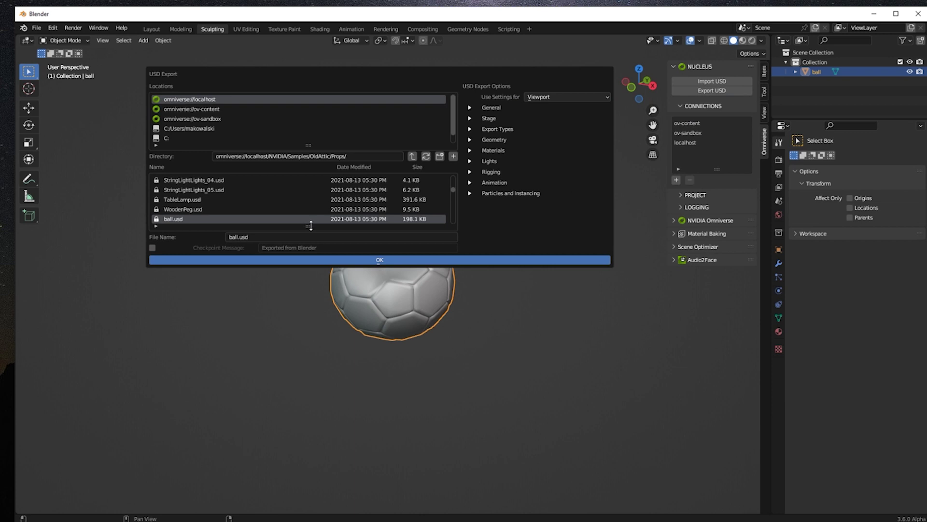
{"action": "left_click_drag", "start_coordinate": [308, 226], "coordinate": [309, 274]}
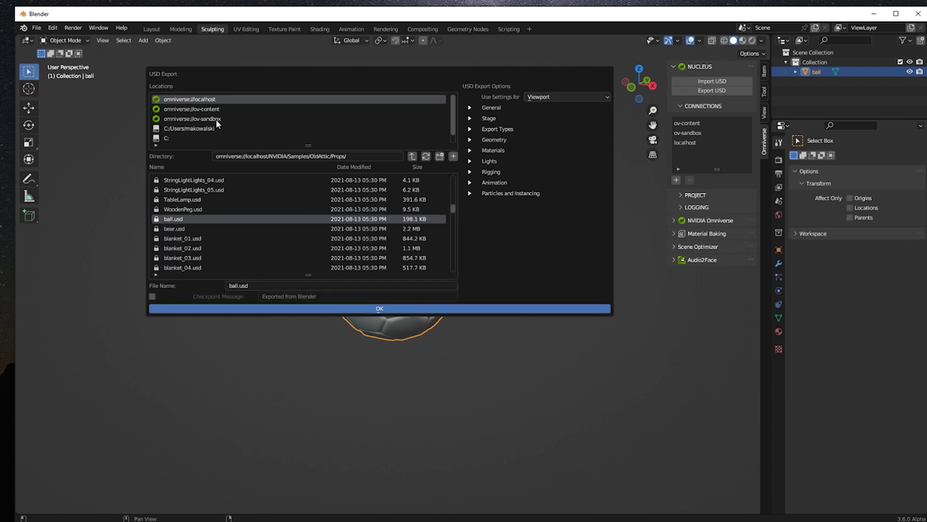
{"action": "left_click", "coordinate": [204, 100]}
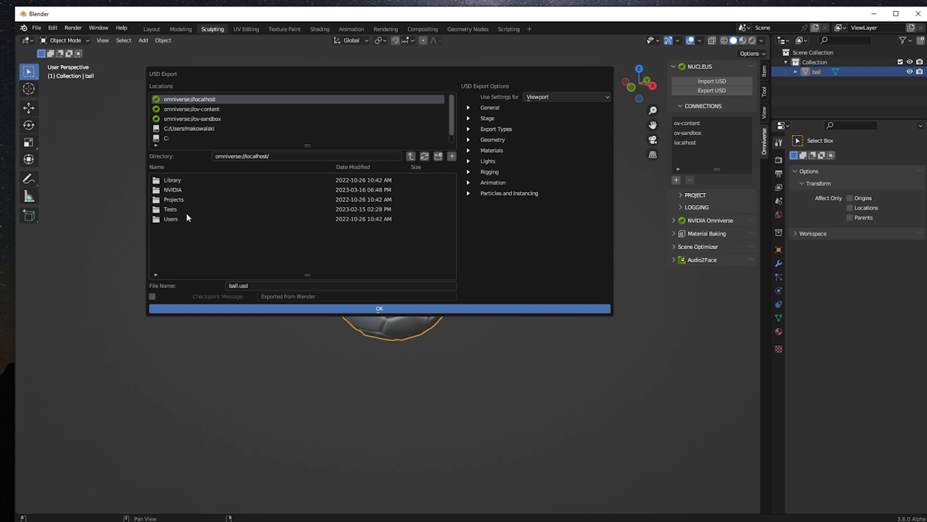
{"action": "double_click", "coordinate": [172, 219]}
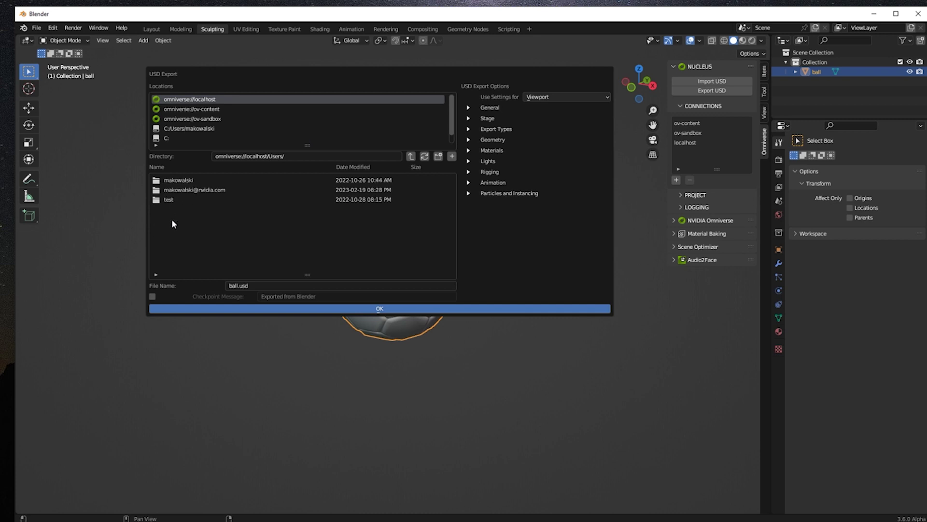
{"action": "double_click", "coordinate": [167, 200]}
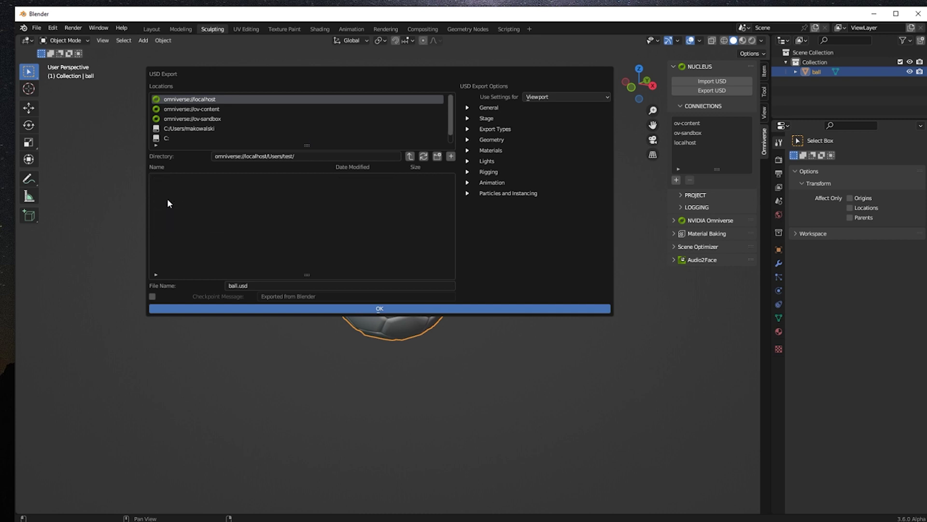
{"action": "left_click", "coordinate": [437, 156]}
Create and enter a new folder named 'attic' inside Users/test.
{"action": "left_click", "coordinate": [436, 172]}
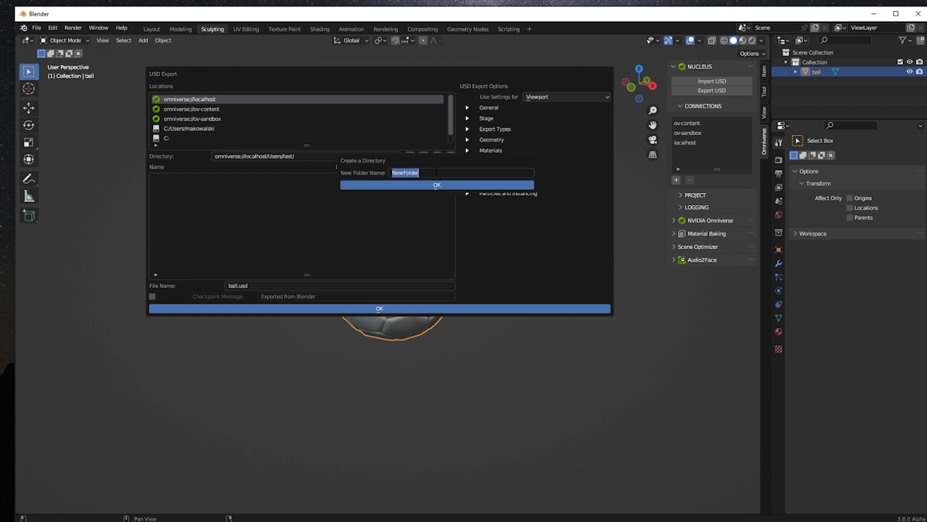
{"action": "type", "text": "attic"}
{"action": "left_click", "coordinate": [446, 185]}
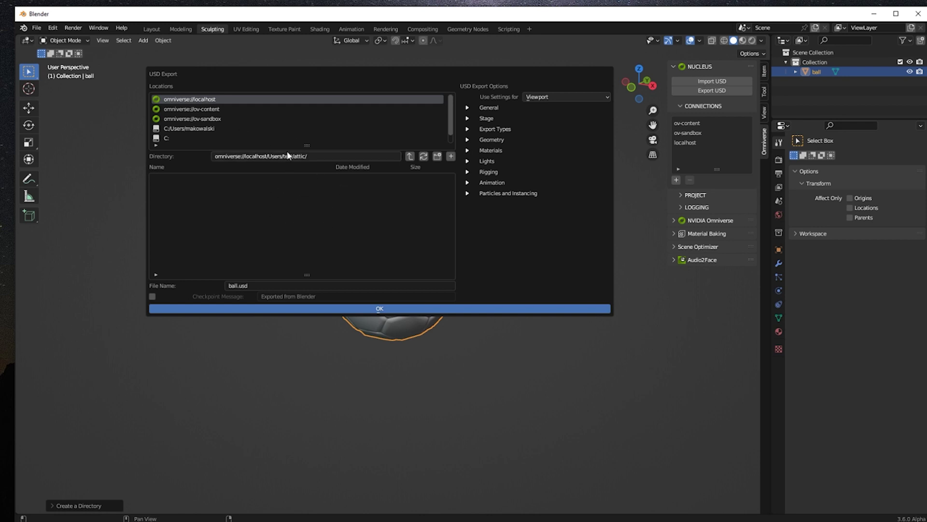
{"action": "left_click", "coordinate": [260, 285]}
Prefix the file name with 'props/', export ball.usd, and switch to Omniverse Create.
{"action": "left_click", "coordinate": [239, 285]}
{"action": "left_click", "coordinate": [228, 285]}
{"action": "type", "text": "props/"}
{"action": "left_click", "coordinate": [226, 310]}
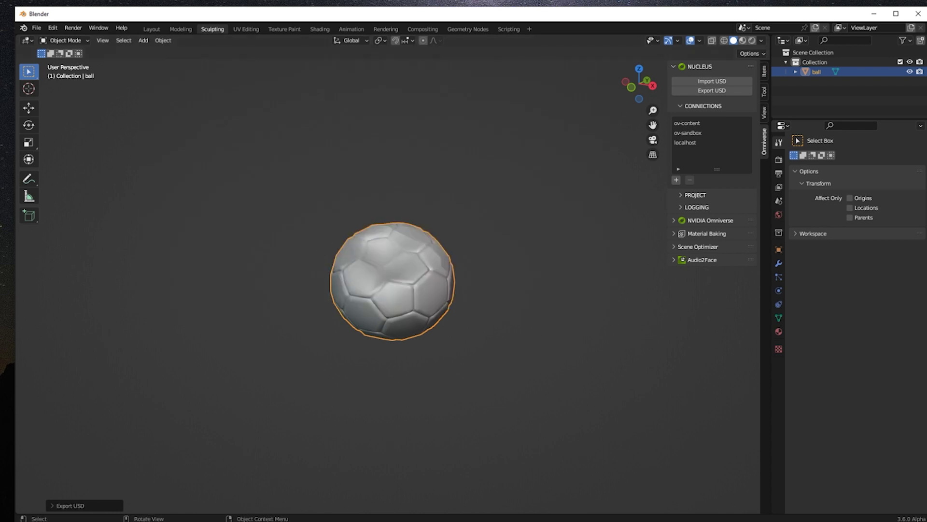
{"action": "key", "text": "alt+Tab"}
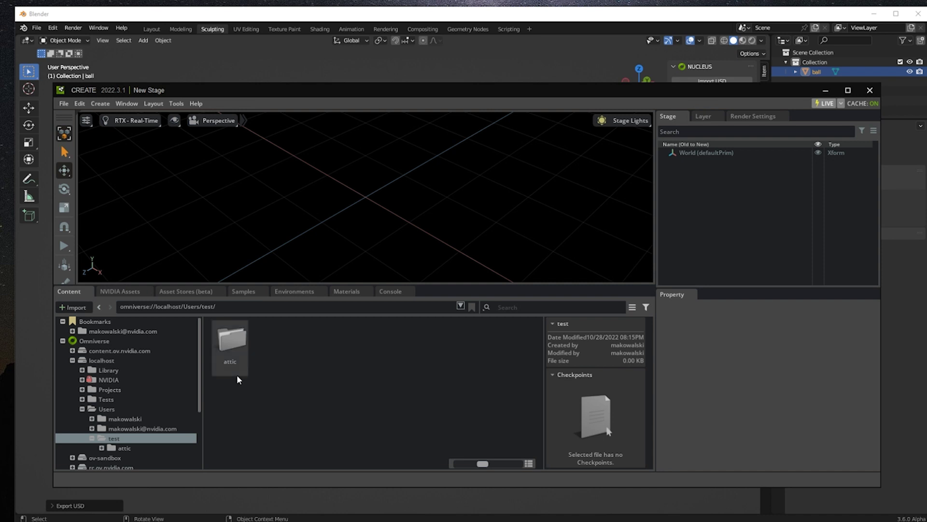
Browse into attic/props, check the textures folder, then open ball.usd as the stage.
{"action": "left_click_drag", "start_coordinate": [365, 83], "coordinate": [369, 45]}
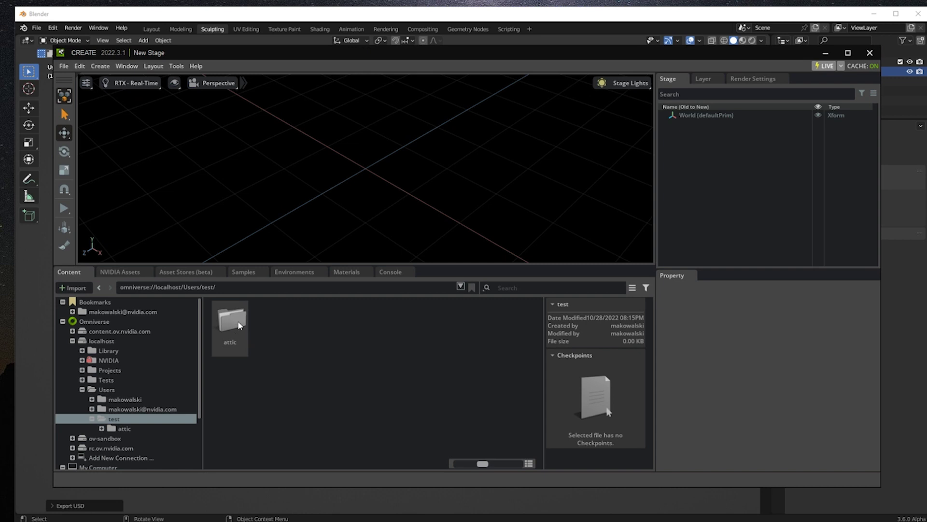
{"action": "double_click", "coordinate": [239, 324]}
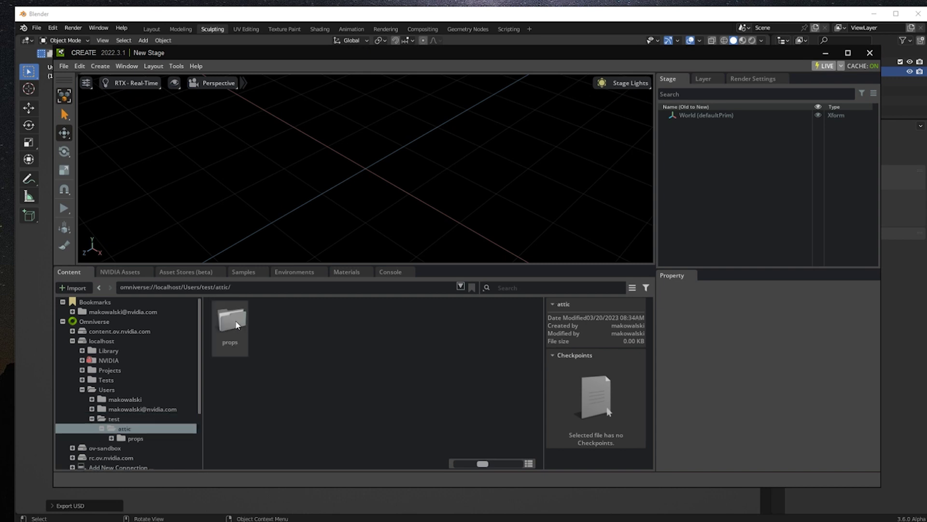
{"action": "double_click", "coordinate": [237, 325]}
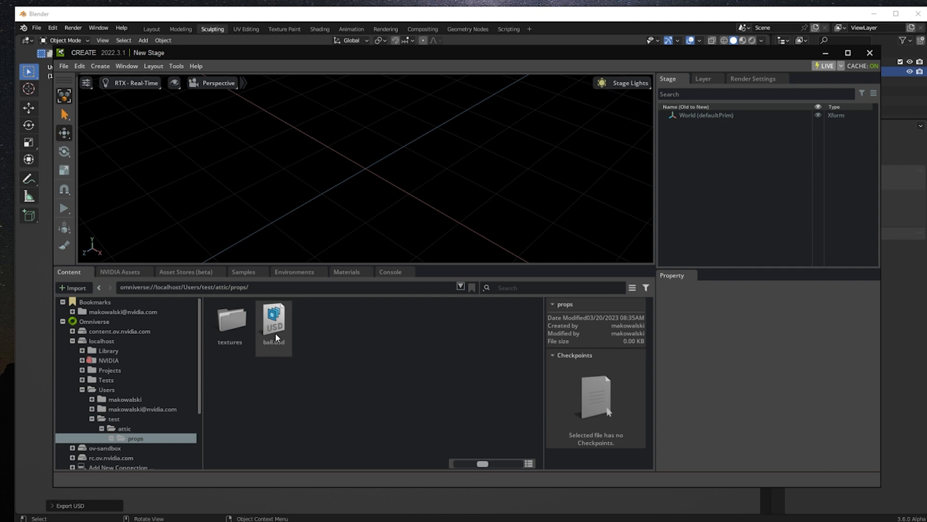
{"action": "double_click", "coordinate": [233, 324]}
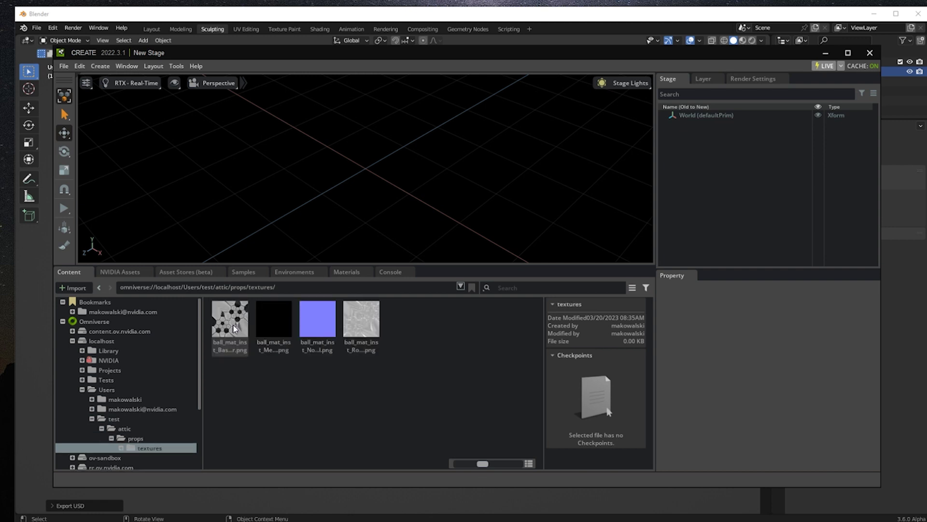
{"action": "left_click", "coordinate": [235, 288]}
{"action": "left_click", "coordinate": [290, 324]}
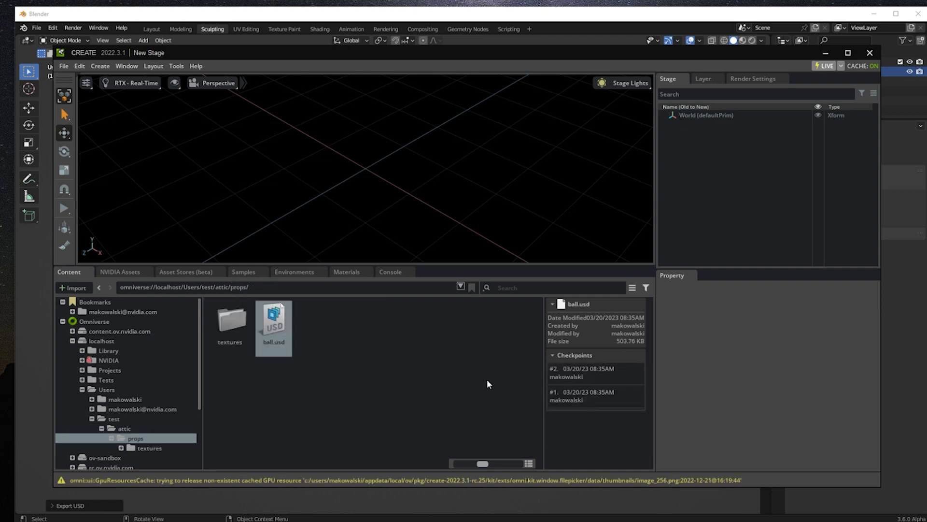
{"action": "double_click", "coordinate": [271, 333]}
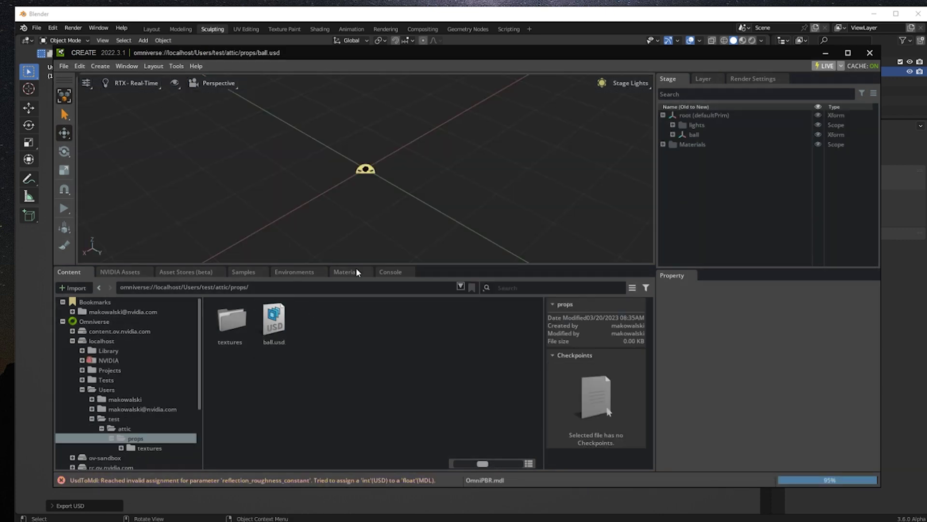
Add a Distant Light to the stage and orbit around the lit soccer ball.
{"action": "left_click_drag", "start_coordinate": [356, 266], "coordinate": [357, 334]}
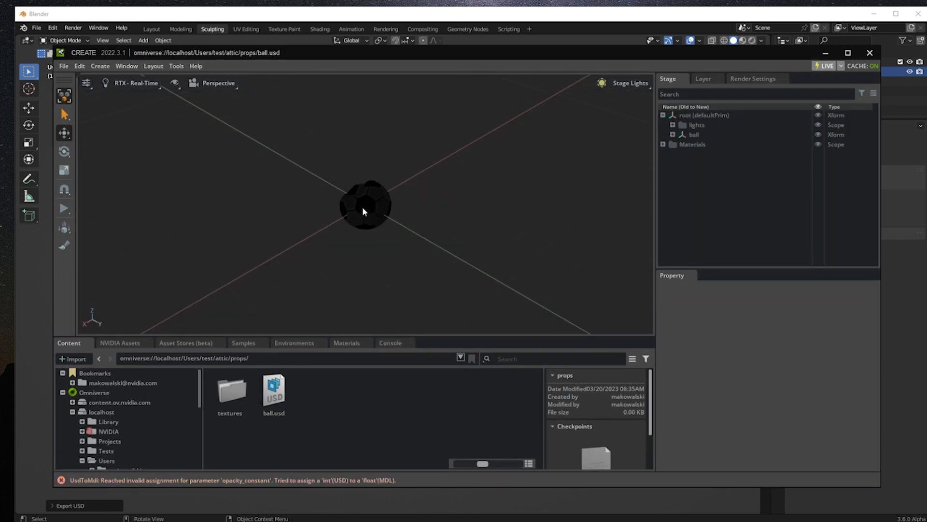
{"action": "left_click", "coordinate": [100, 66]}
{"action": "mouse_move", "coordinate": [112, 108]}
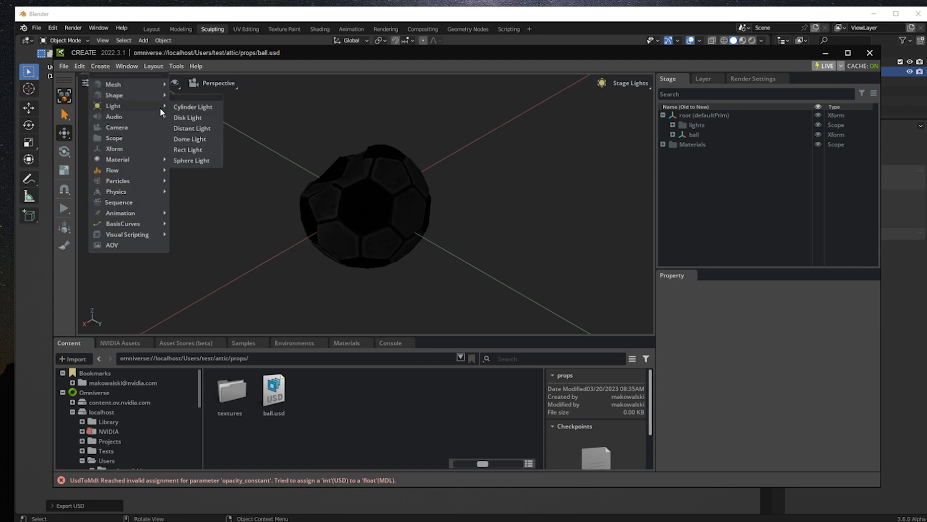
{"action": "left_click", "coordinate": [188, 128]}
{"action": "middle_click_drag", "start_coordinate": [220, 161], "coordinate": [231, 167]}
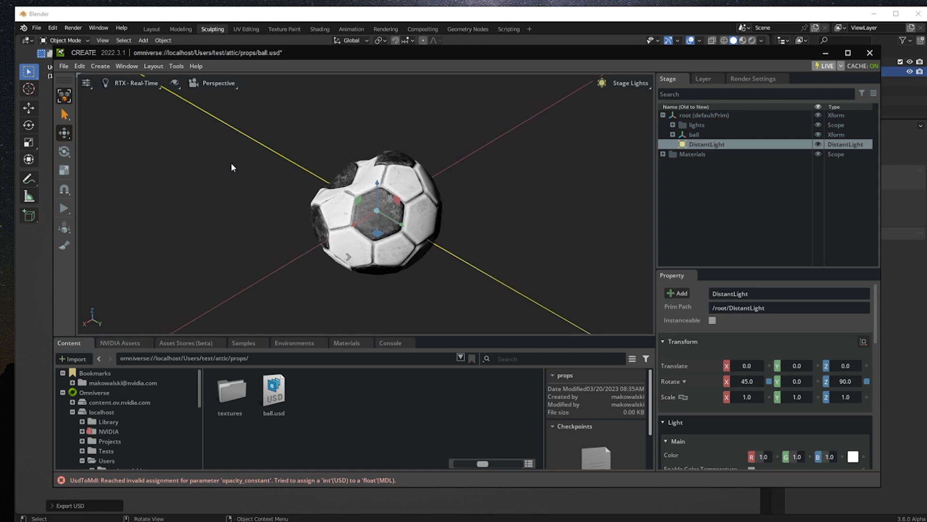
{"action": "left_click_drag", "start_coordinate": [232, 164], "coordinate": [416, 158], "text": "alt"}
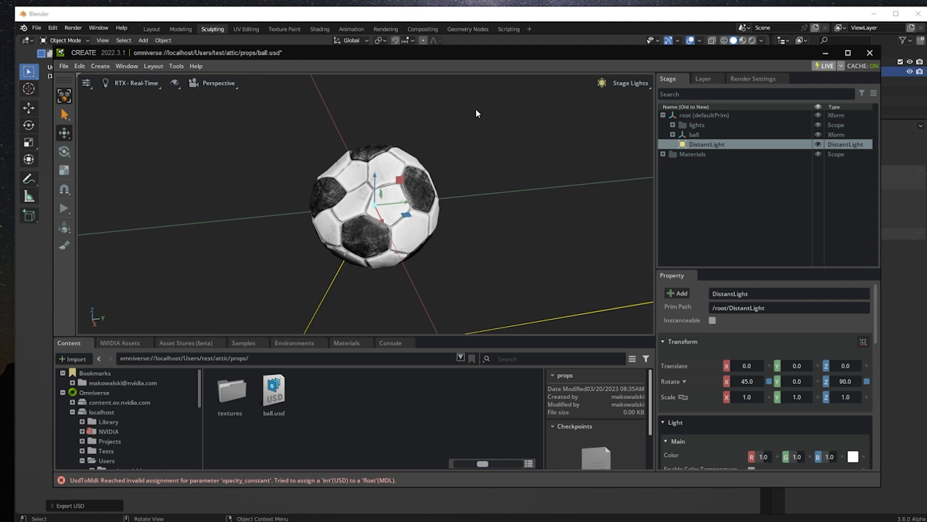
Back in Blender, reopen the Nucleus USD export window on the attic folder.
{"action": "left_click", "coordinate": [33, 256]}
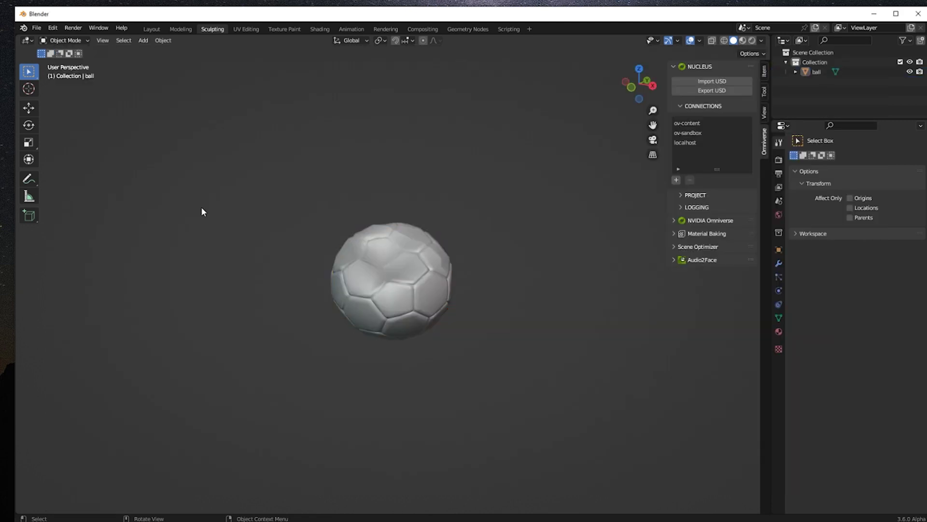
{"action": "left_click", "coordinate": [712, 90]}
{"action": "left_click_drag", "start_coordinate": [664, 94], "coordinate": [404, 74]}
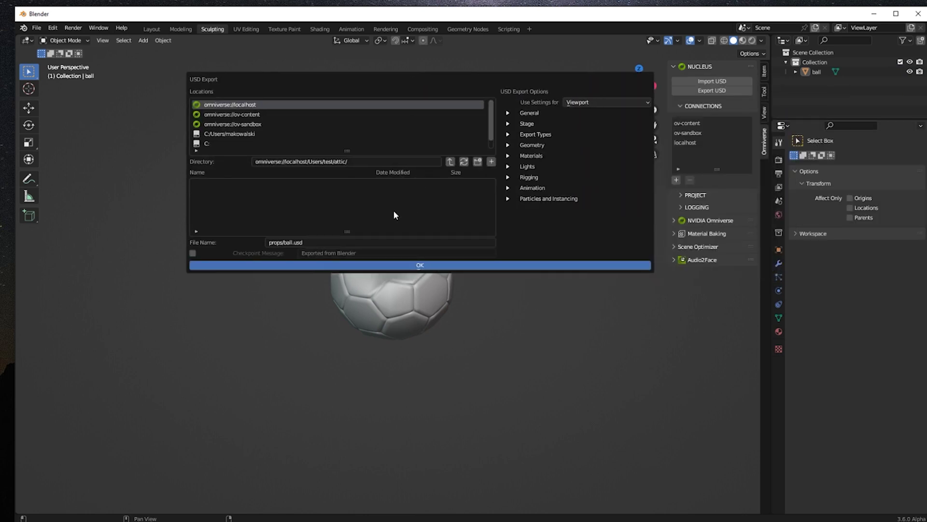
{"action": "left_click_drag", "start_coordinate": [347, 233], "coordinate": [340, 252]}
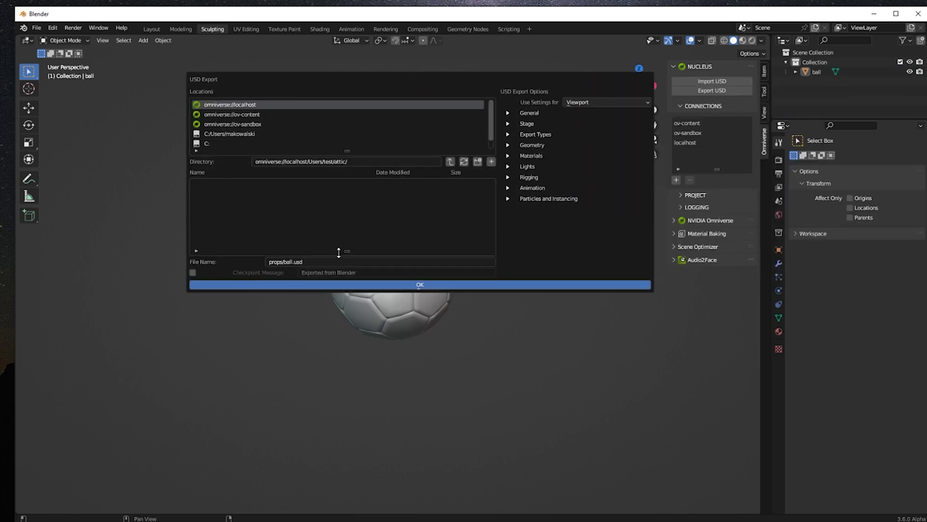
Enable the checkpoint message 'Sculpted in Blender' and export to props/ball.usd.
{"action": "left_click", "coordinate": [193, 273]}
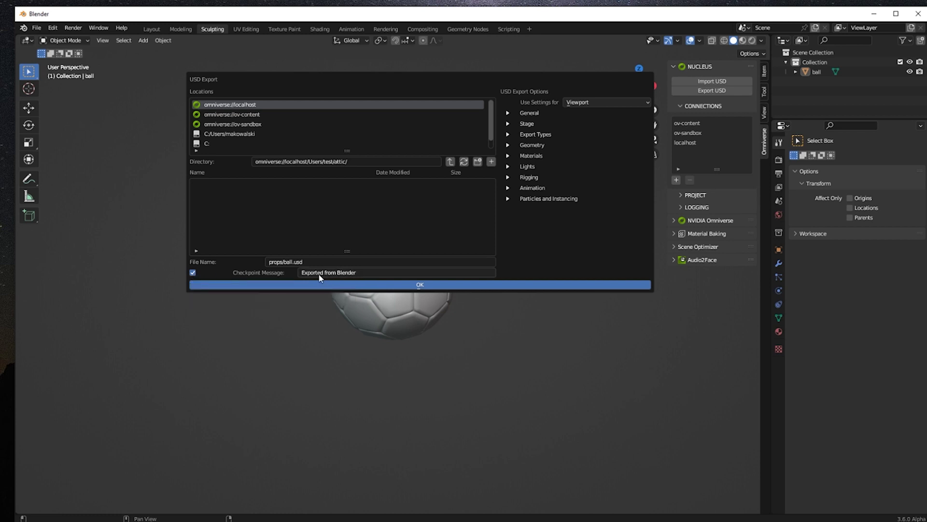
{"action": "left_click", "coordinate": [304, 274]}
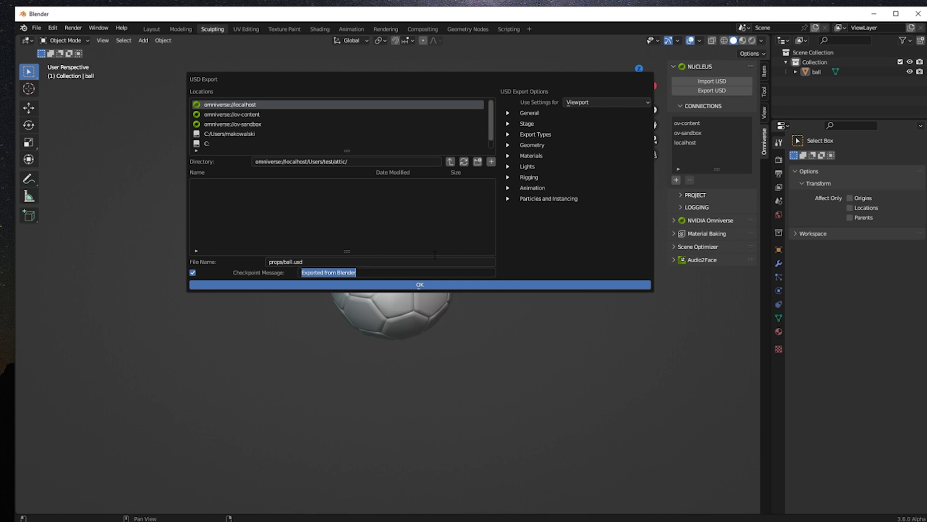
{"action": "key", "text": "BackSpace"}
{"action": "type", "text": "Sc"}
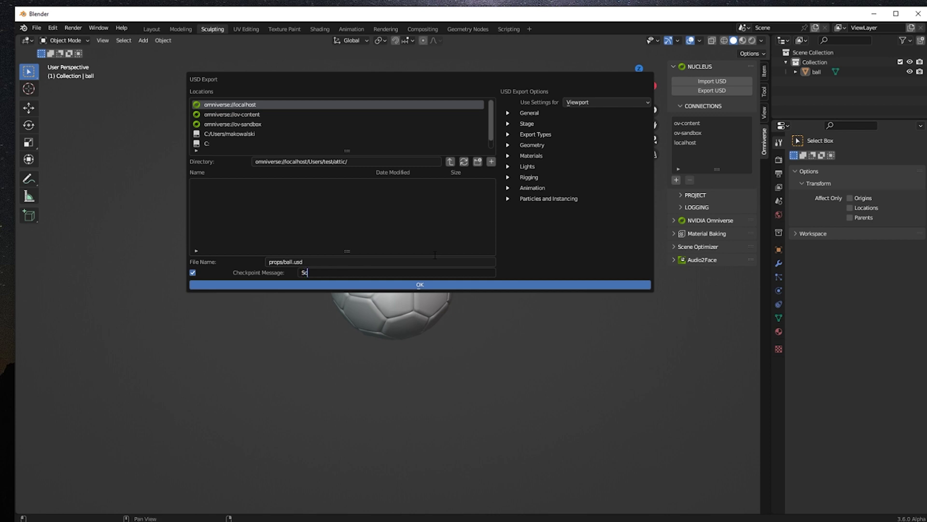
{"action": "type", "text": "ulpted in b"}
{"action": "key", "text": "BackSpace"}
{"action": "type", "text": "Blender"}
{"action": "left_click", "coordinate": [381, 284]}
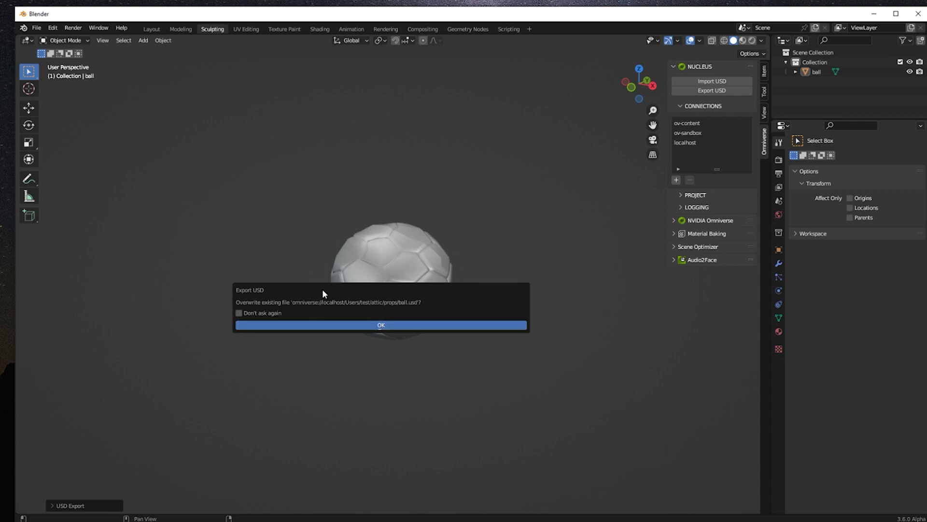
Confirm overwriting ball.usd with Don't ask again ticked, then return to Omniverse Create.
{"action": "left_click_drag", "start_coordinate": [322, 289], "coordinate": [300, 197]}
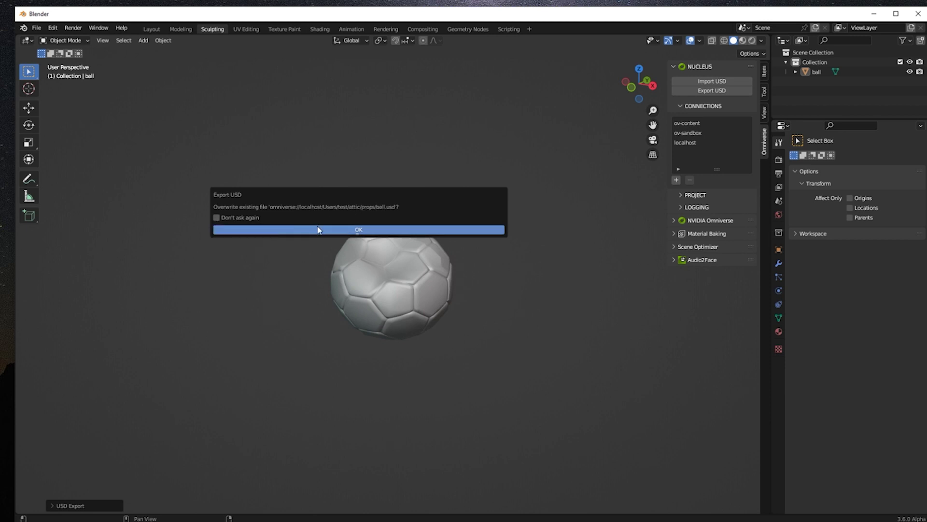
{"action": "left_click", "coordinate": [217, 217]}
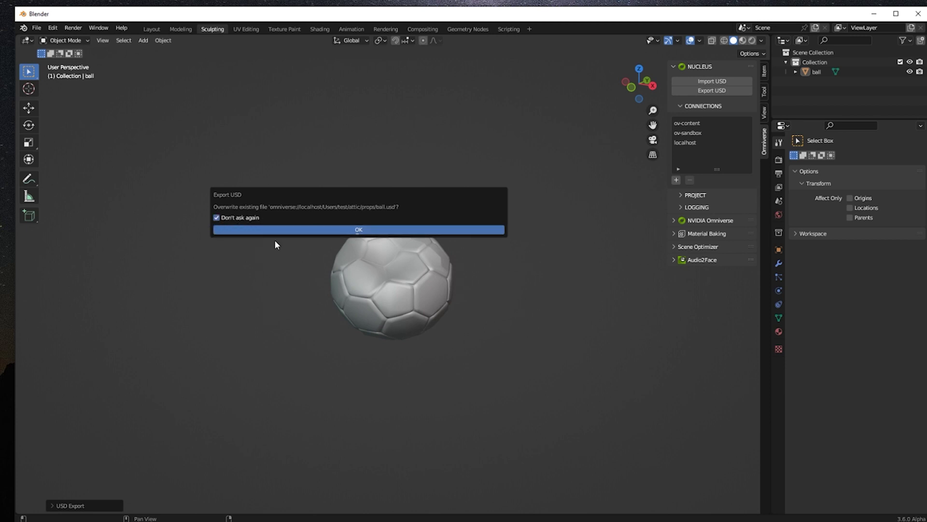
{"action": "left_click", "coordinate": [314, 231]}
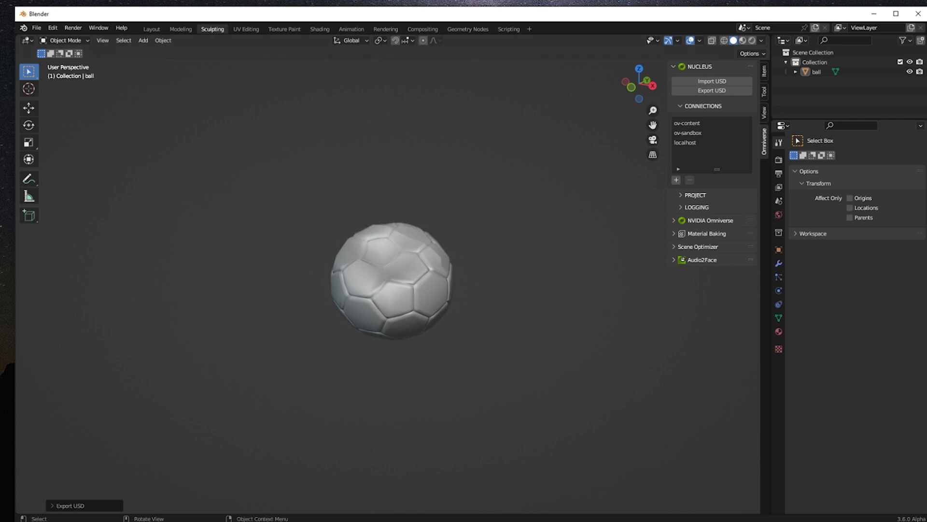
{"action": "key", "text": "alt+Tab"}
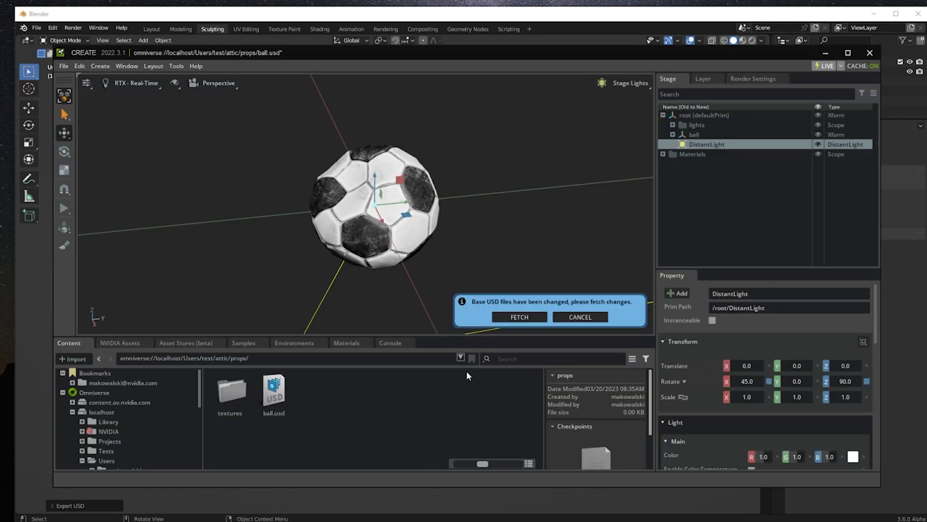
Fetch the updated ball.usd and add a new Distant Light to relight it.
{"action": "left_click", "coordinate": [518, 317]}
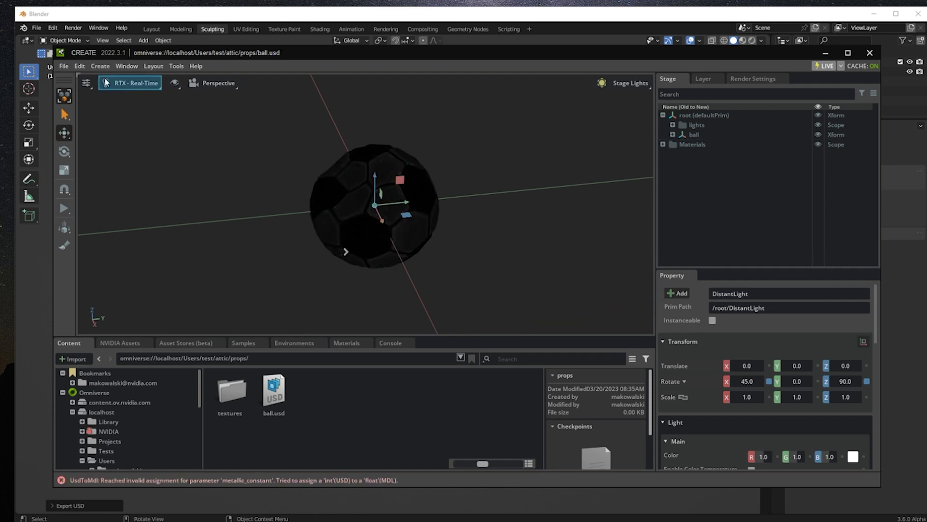
{"action": "left_click", "coordinate": [100, 66]}
{"action": "mouse_move", "coordinate": [113, 106]}
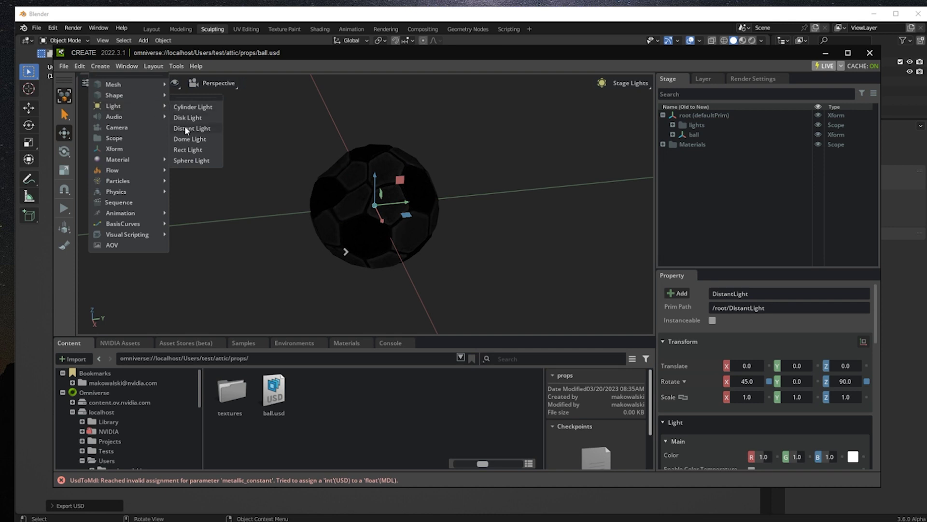
{"action": "left_click", "coordinate": [185, 130]}
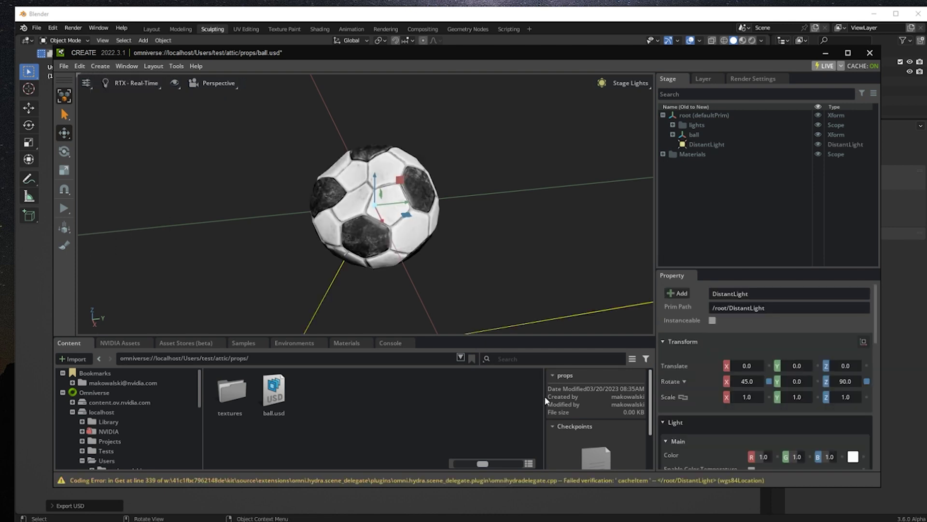
Widen the file details area, collapse Checkpoints, and enlarge the content browser.
{"action": "left_click_drag", "start_coordinate": [544, 399], "coordinate": [489, 401]}
{"action": "left_click", "coordinate": [497, 425]}
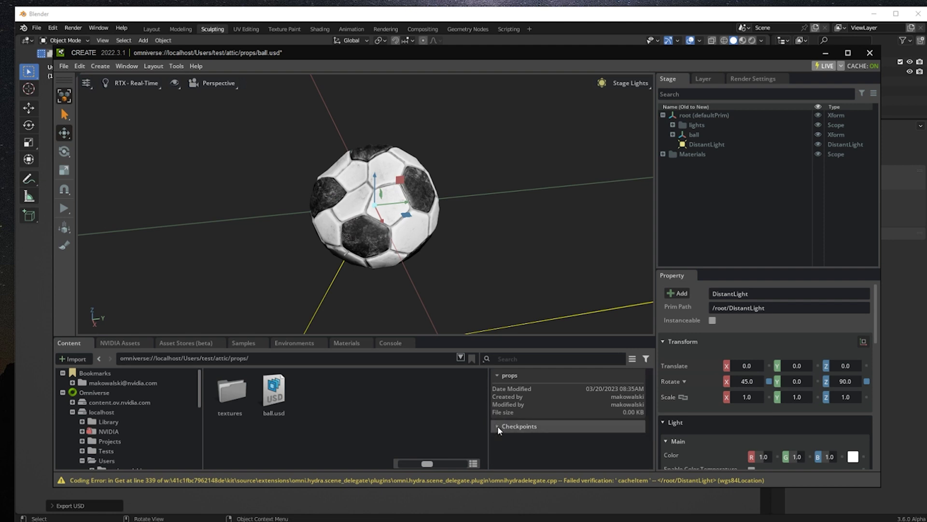
{"action": "left_click_drag", "start_coordinate": [492, 336], "coordinate": [483, 282]}
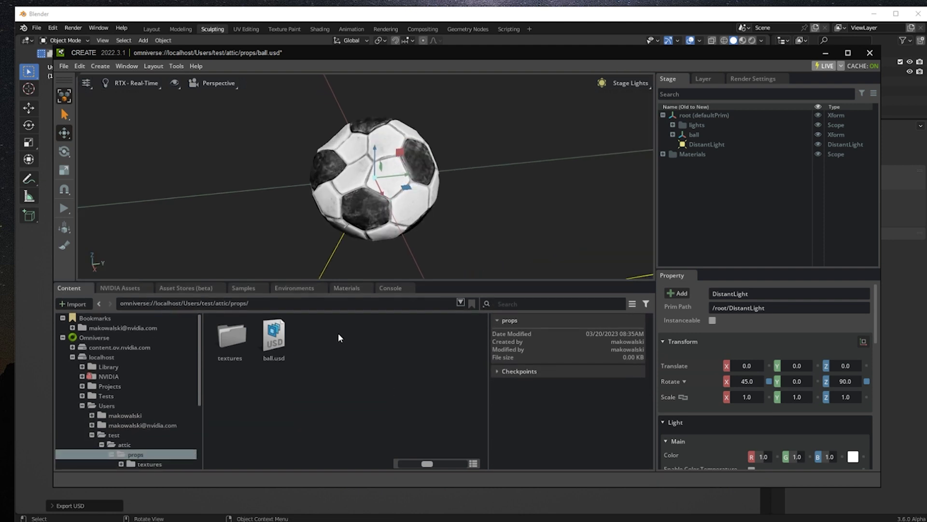
Select ball.usd and expand its checkpoints, showing #4 and #3 'Sculpted in Blender'.
{"action": "left_click", "coordinate": [263, 338]}
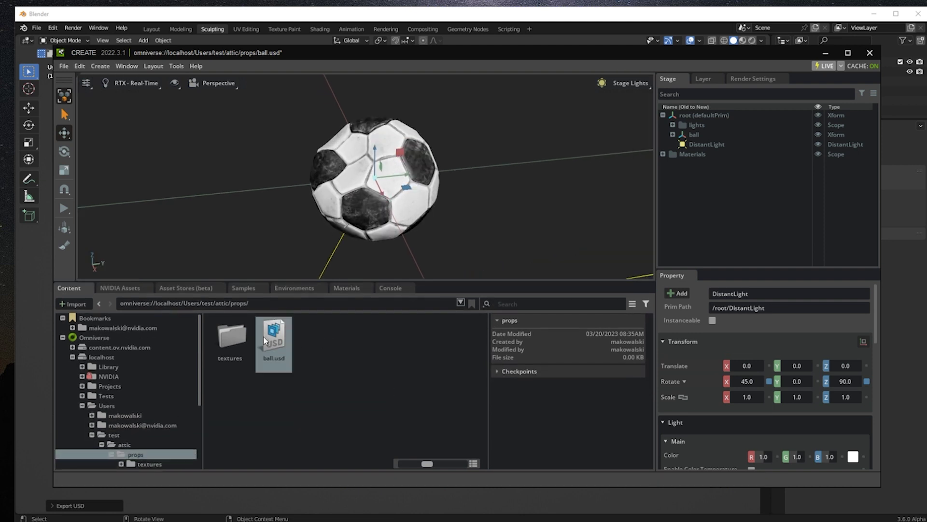
{"action": "left_click", "coordinate": [495, 370]}
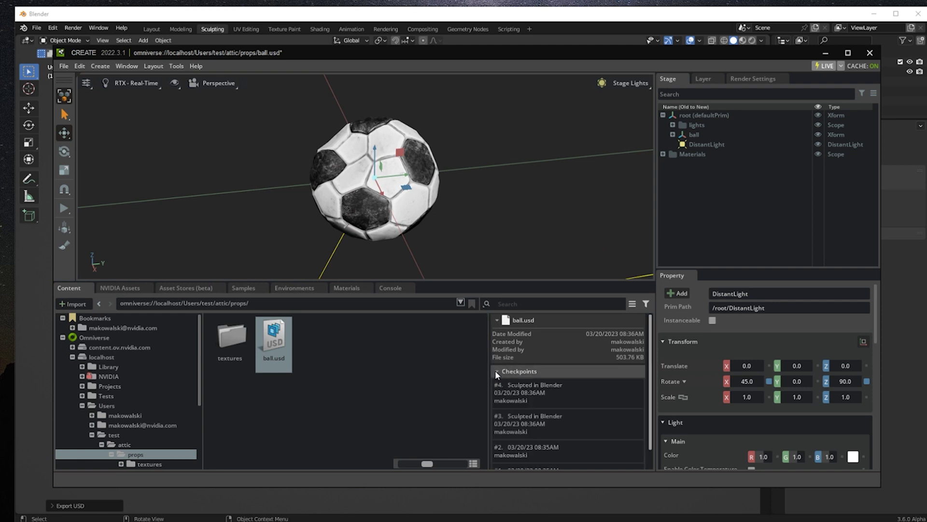